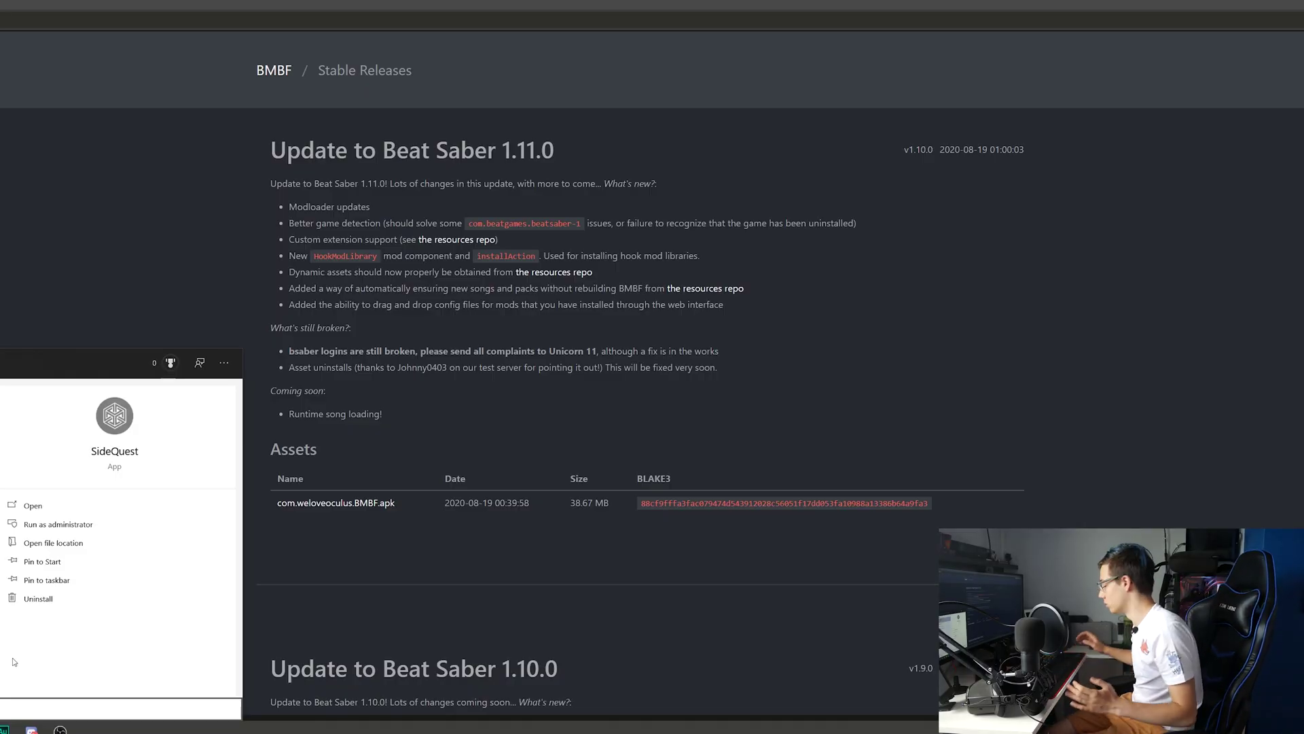
# - Install com.weloveoculus.BMBF.apk onto the Quest from SideQuest's Tasks view, then minimize SideQuest
pyautogui.press('Return')
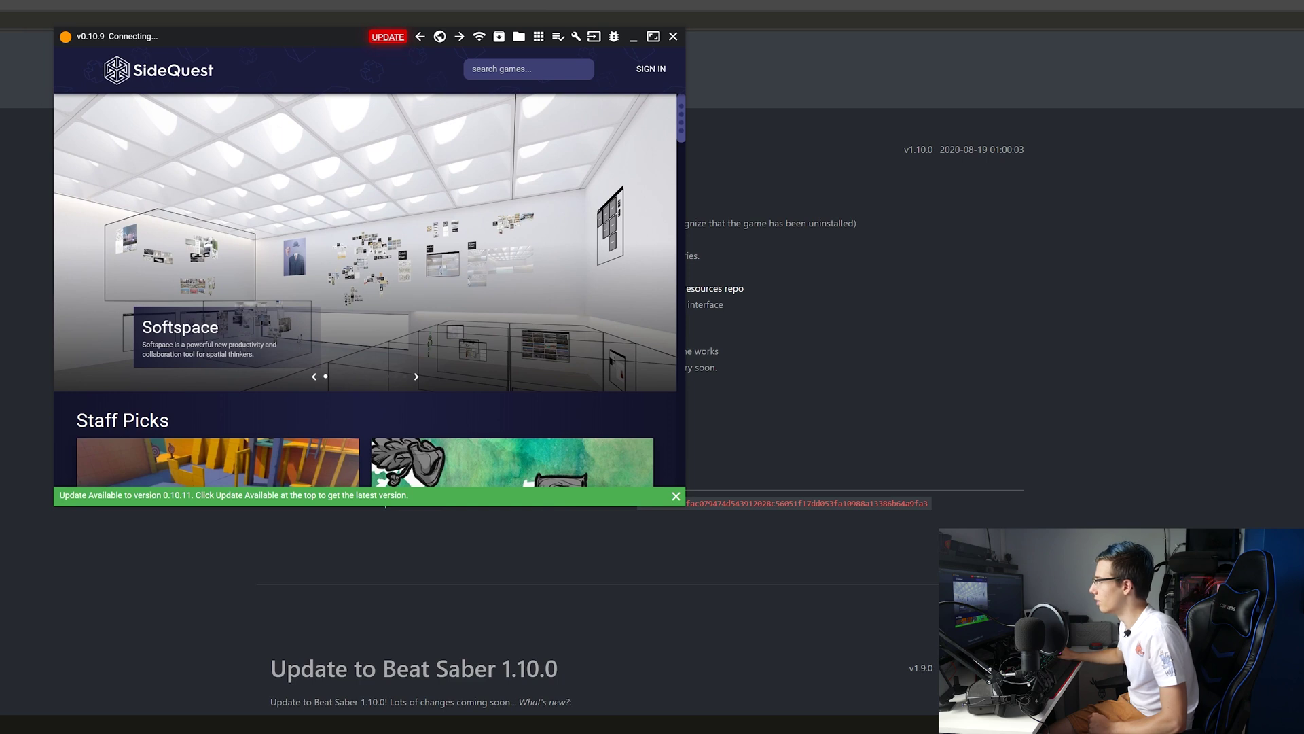
pyautogui.click(559, 36)
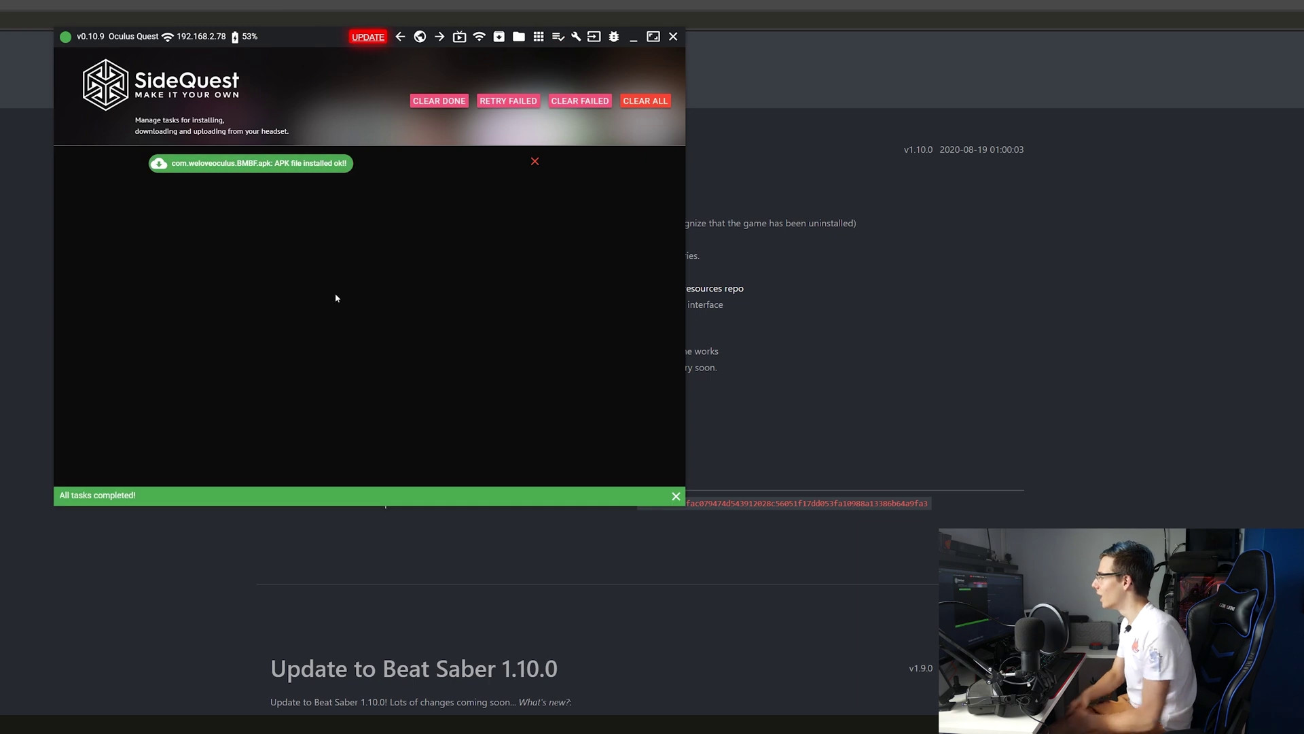
pyautogui.hotkey('alt', 'Tab')
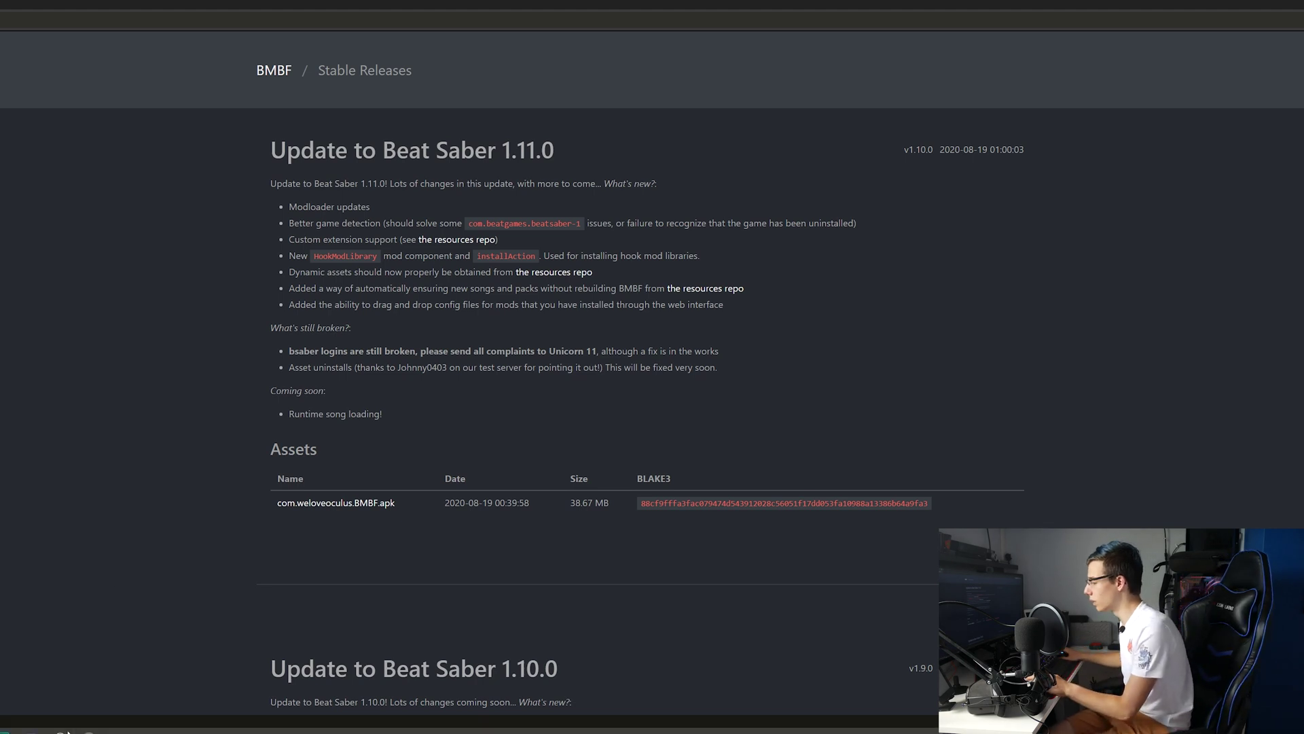
# - Stream the Quest headset view to the PC via SideQuest's ScrCpy Stream Options
pyautogui.click(89, 728)
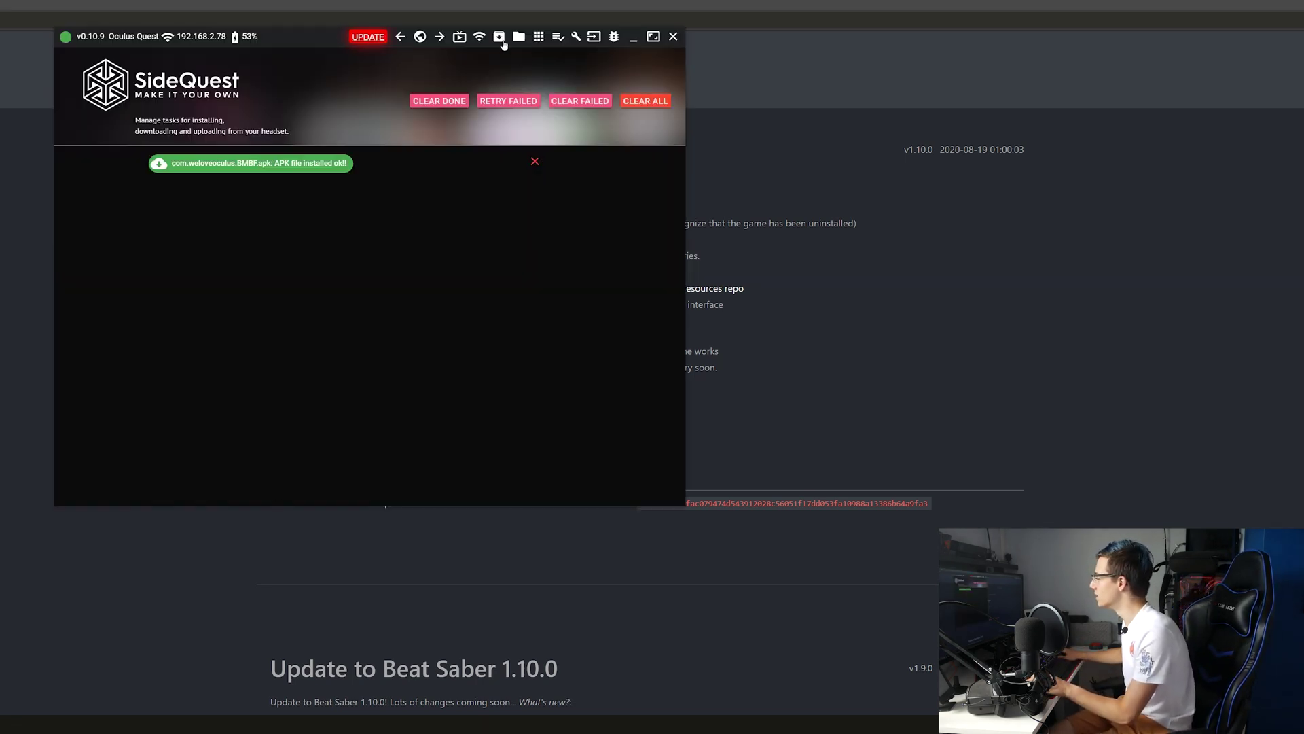
pyautogui.click(459, 36)
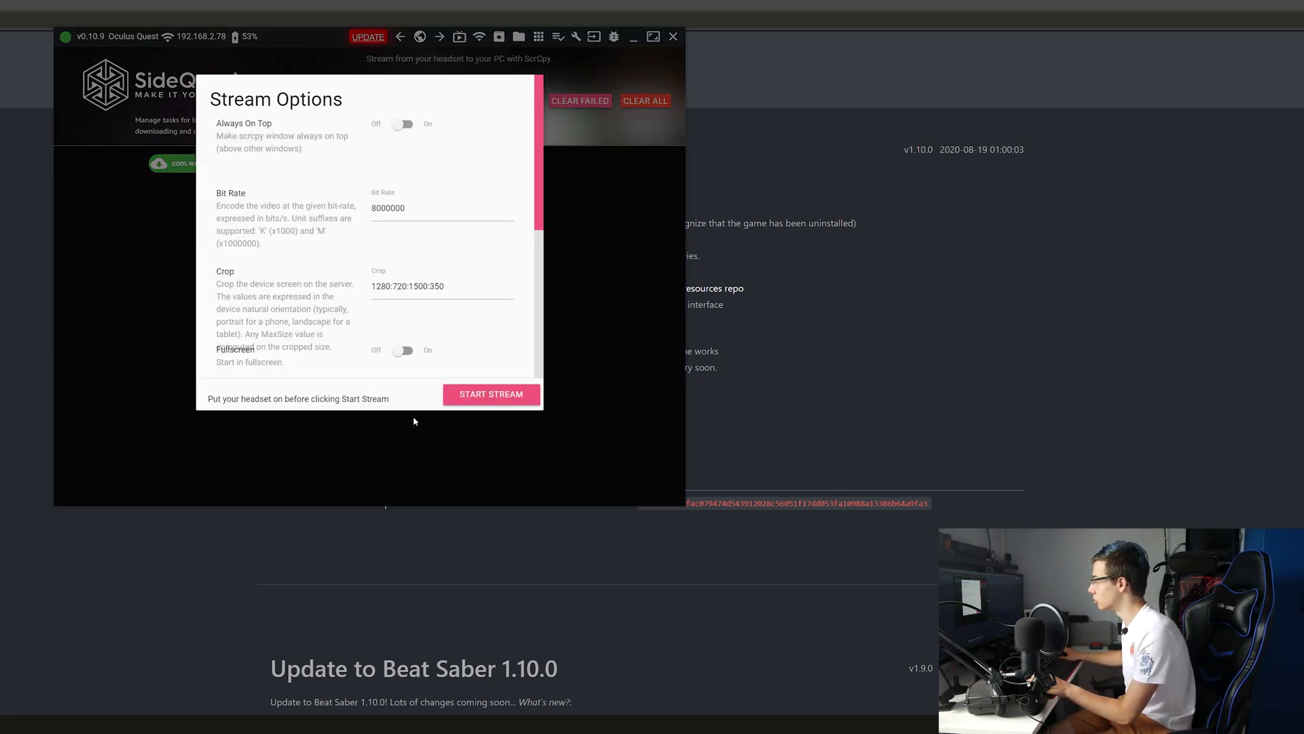
pyautogui.click(474, 395)
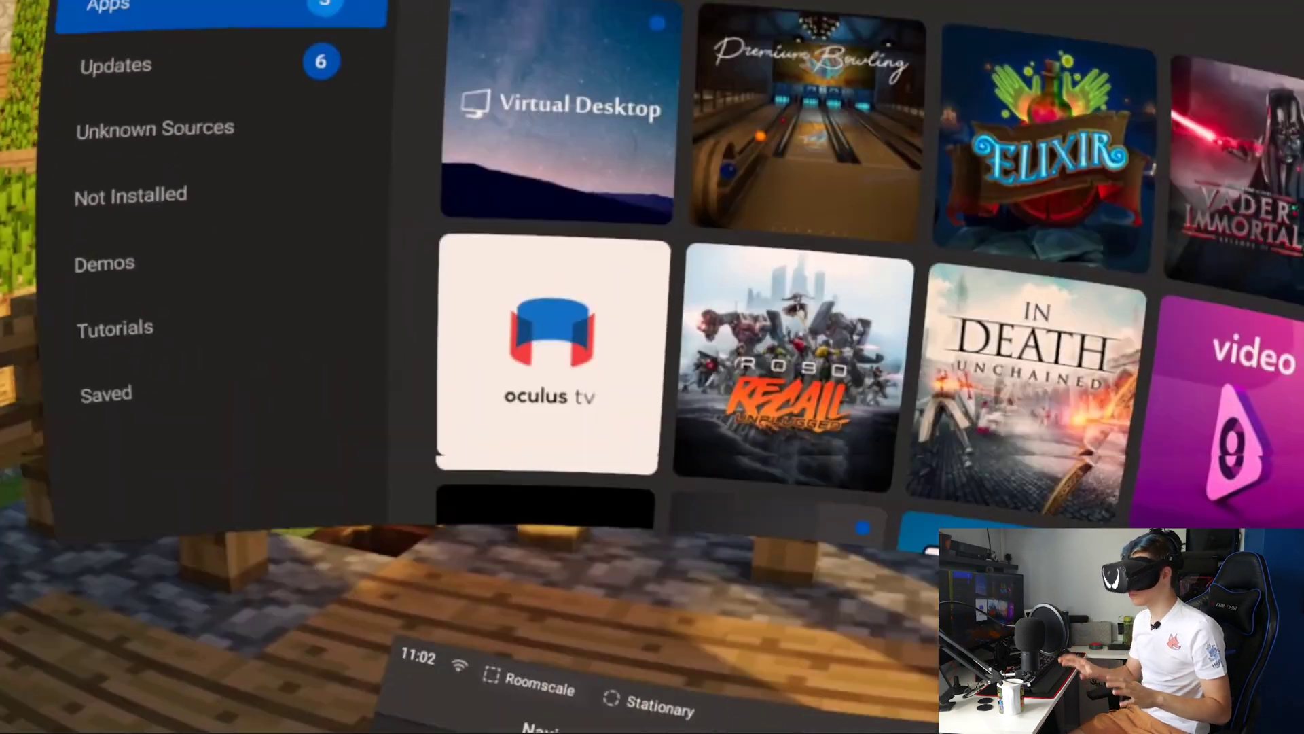
# - Scroll through the Quest Library apps and Store search results to locate Beat Saber
pyautogui.scroll(-5, 748, 564)
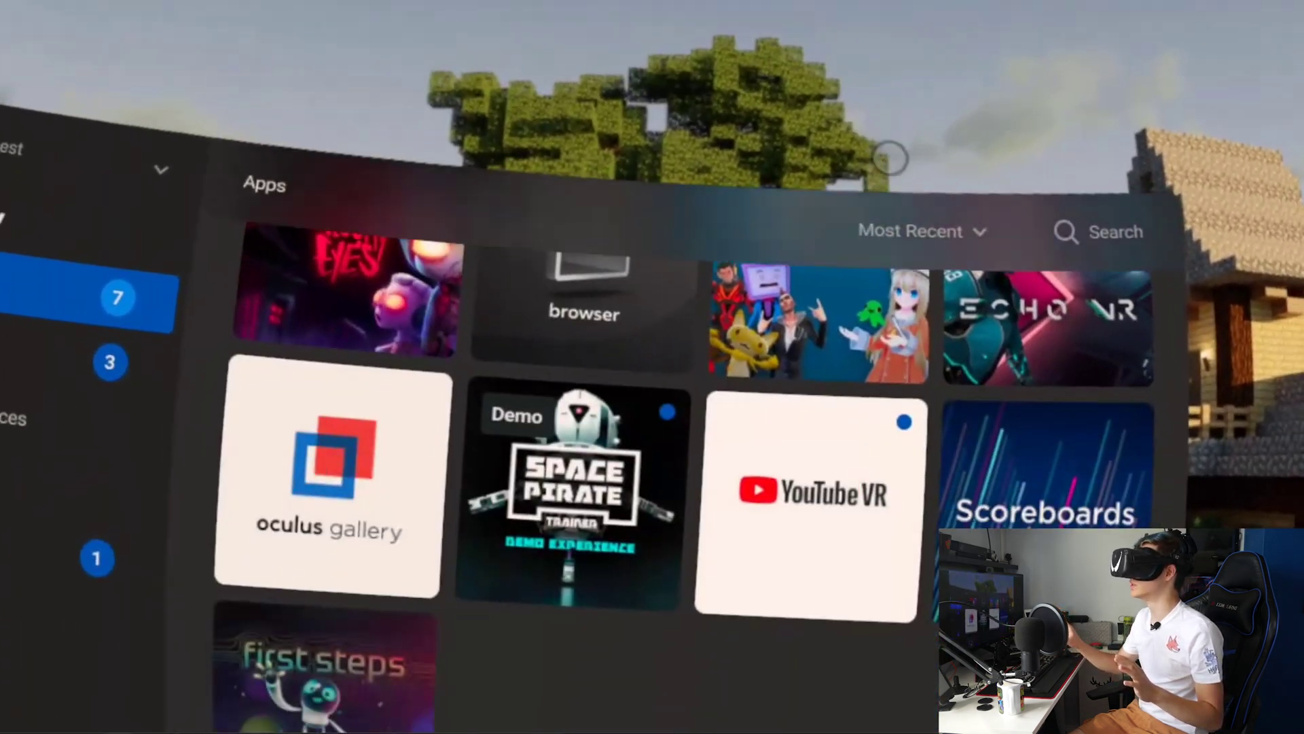
pyautogui.scroll(5, 839, 348)
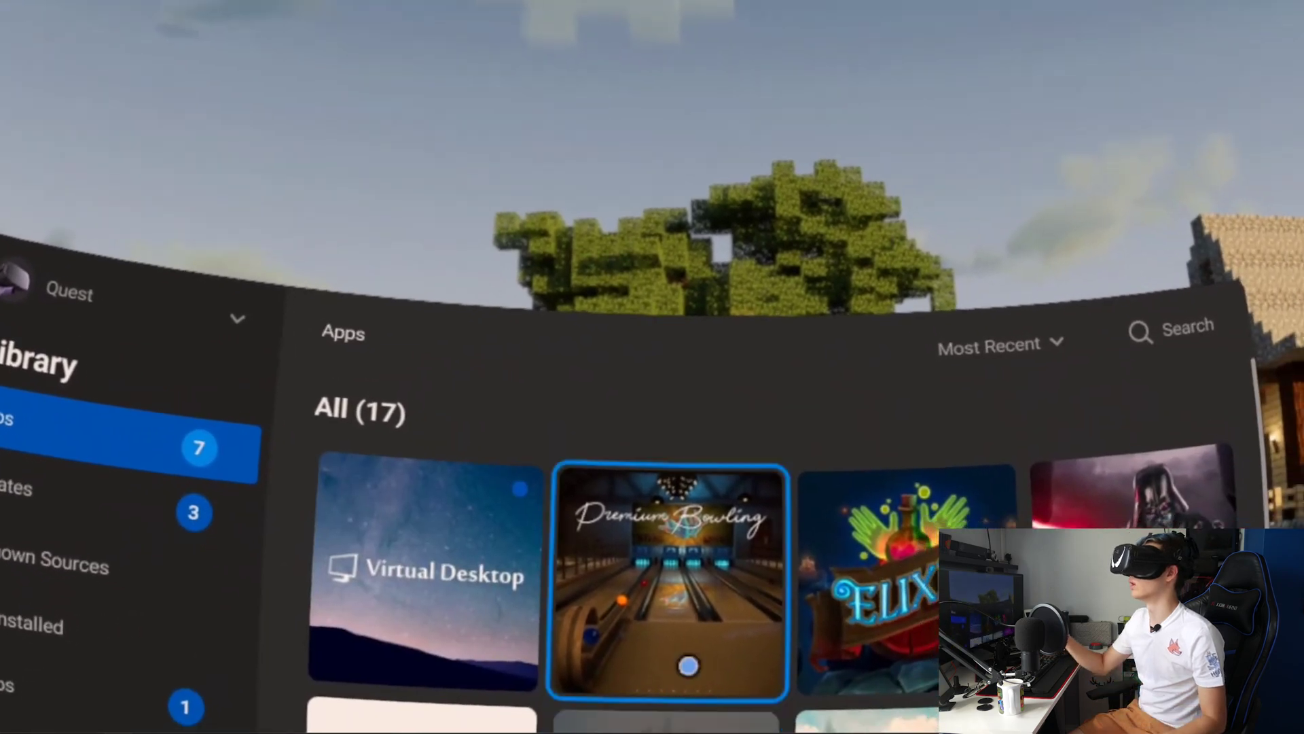
pyautogui.scroll(-5, 652, 666)
pyautogui.scroll(5, 664, 612)
pyautogui.scroll(-8, 680, 475)
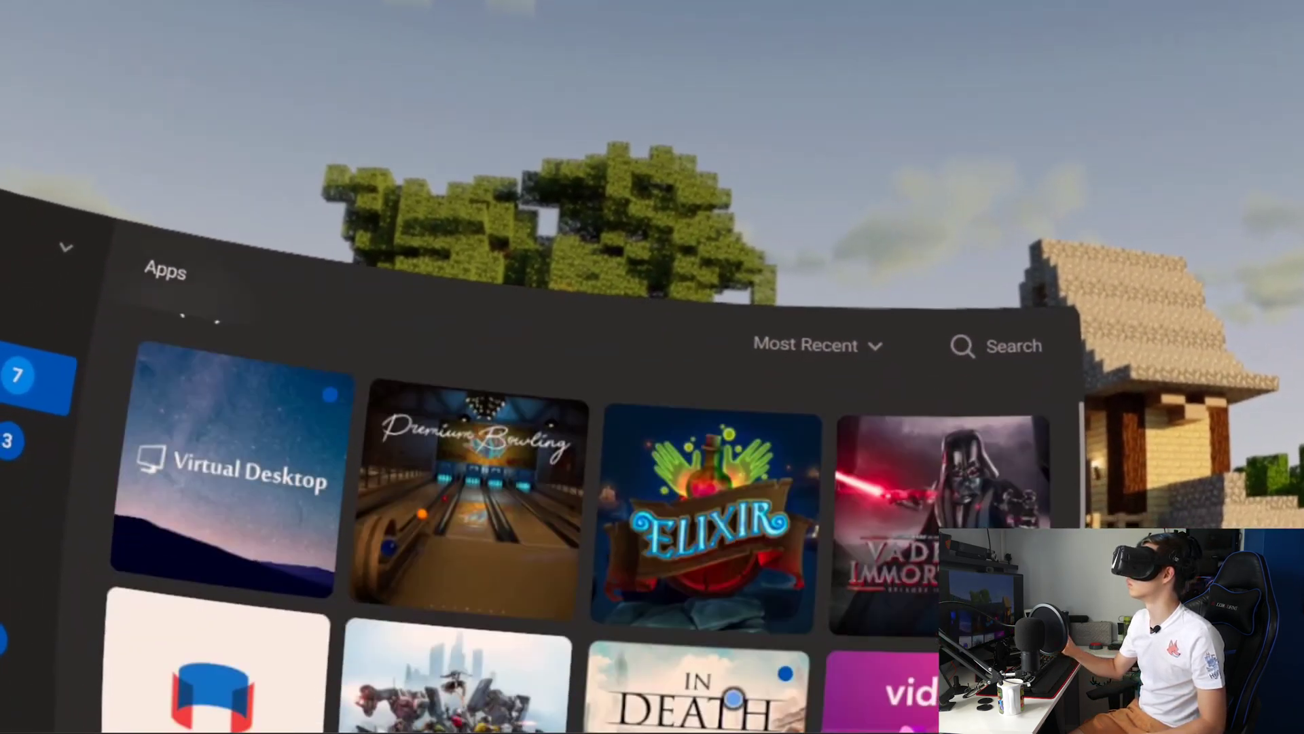
pyautogui.scroll(5, 764, 357)
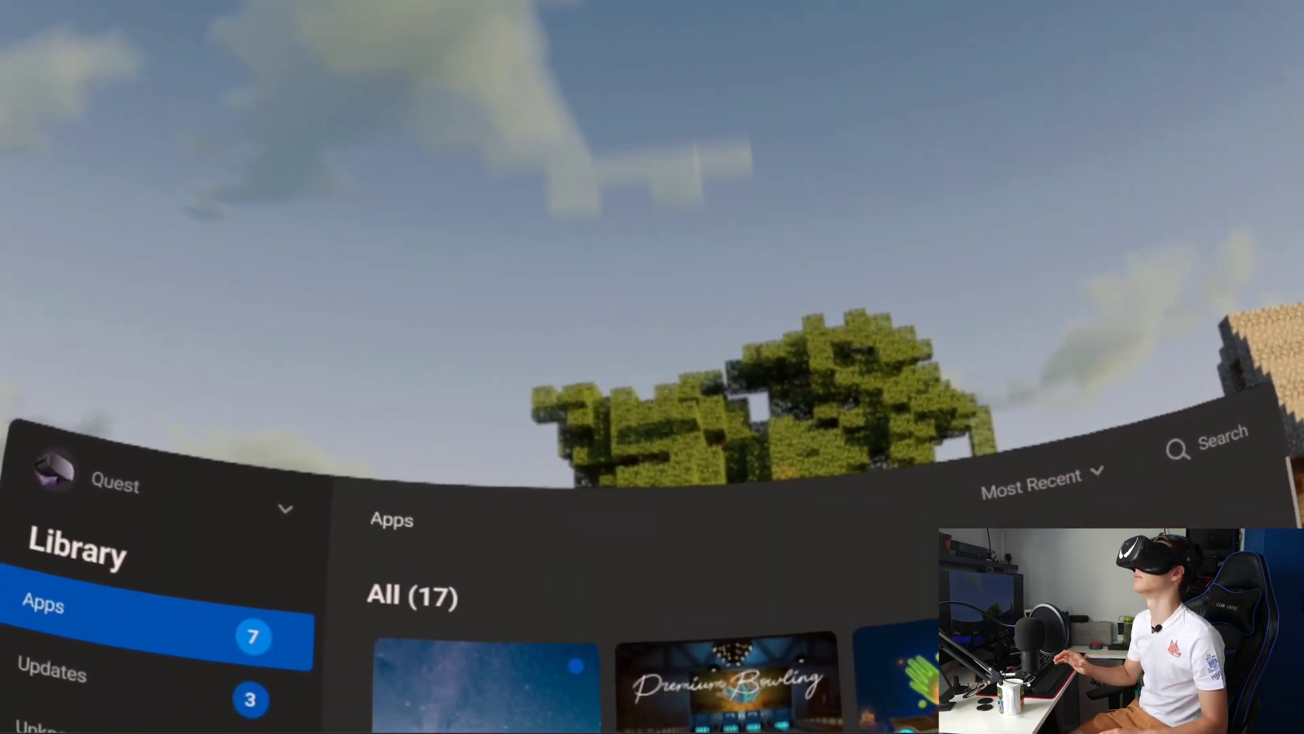
pyautogui.scroll(-5, 673, 544)
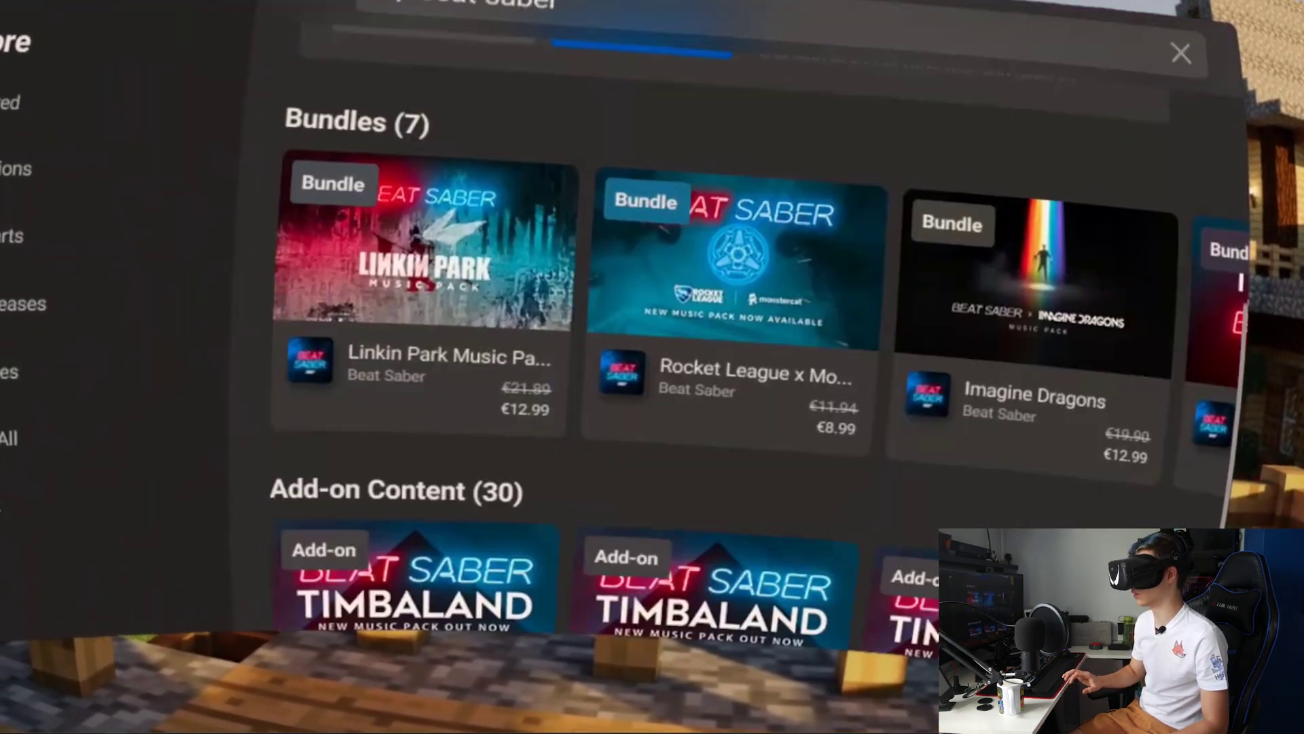
pyautogui.scroll(5, 509, 605)
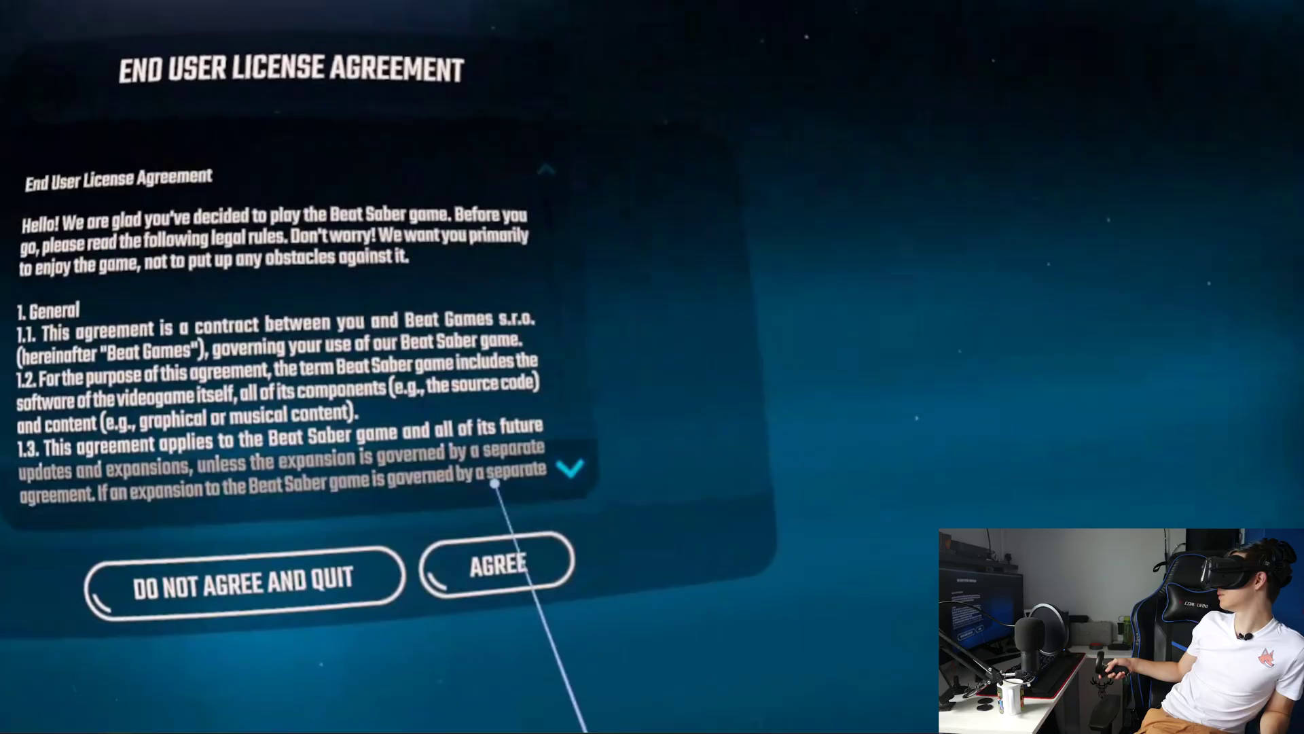
# - Accept the Beat Saber EULA, quit the game back to Home, and go to the Library
pyautogui.click(518, 562)
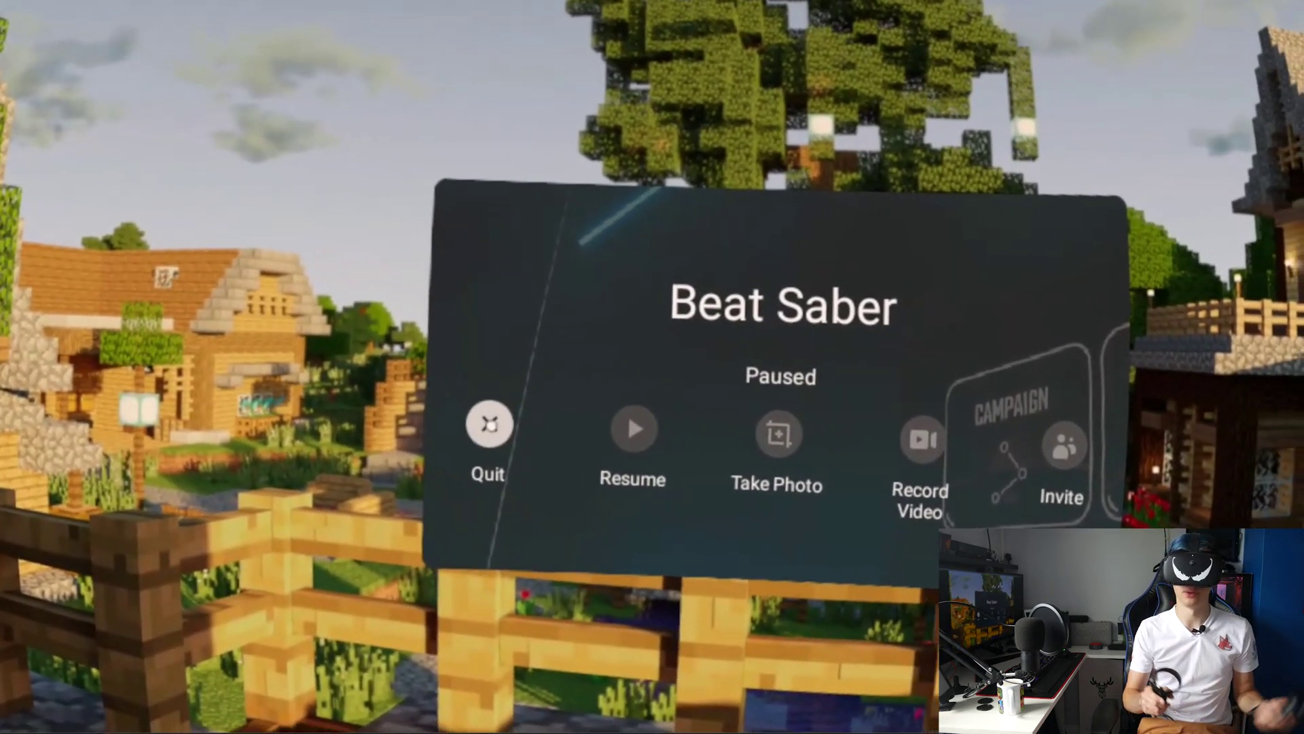
pyautogui.click(550, 450)
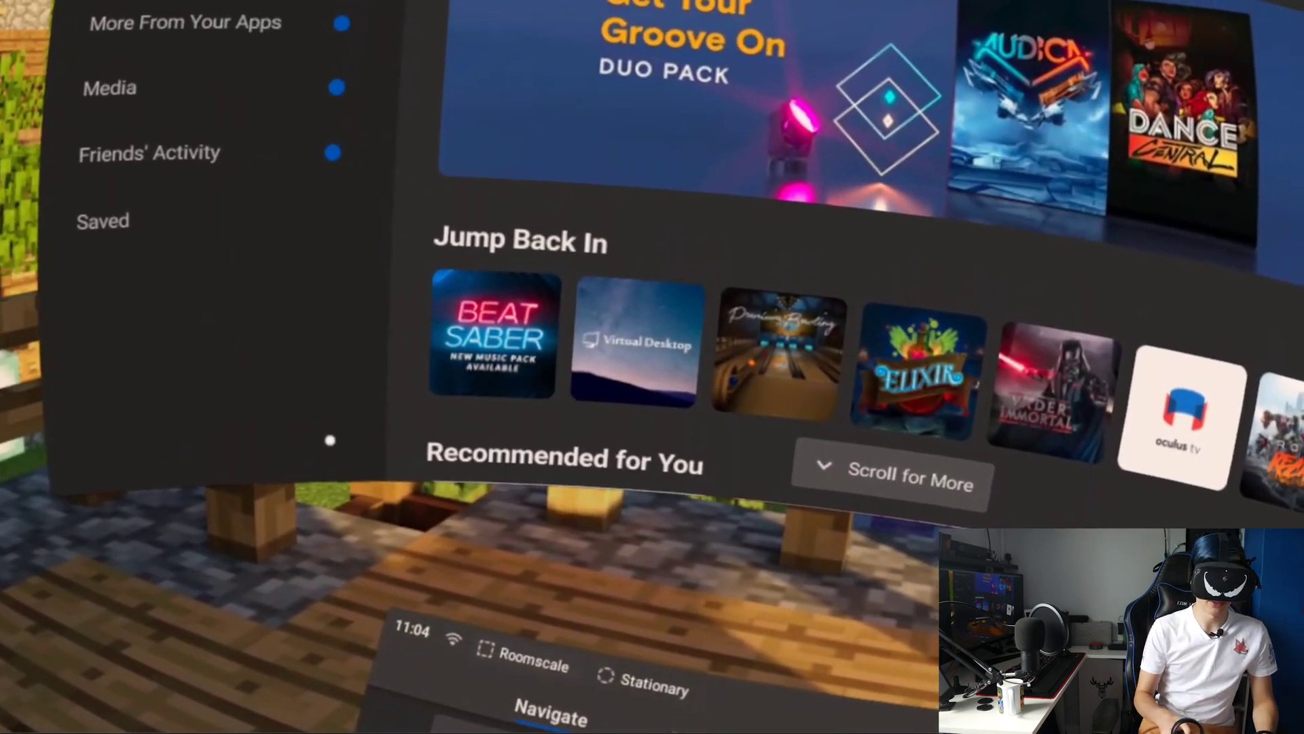
pyautogui.click(327, 439)
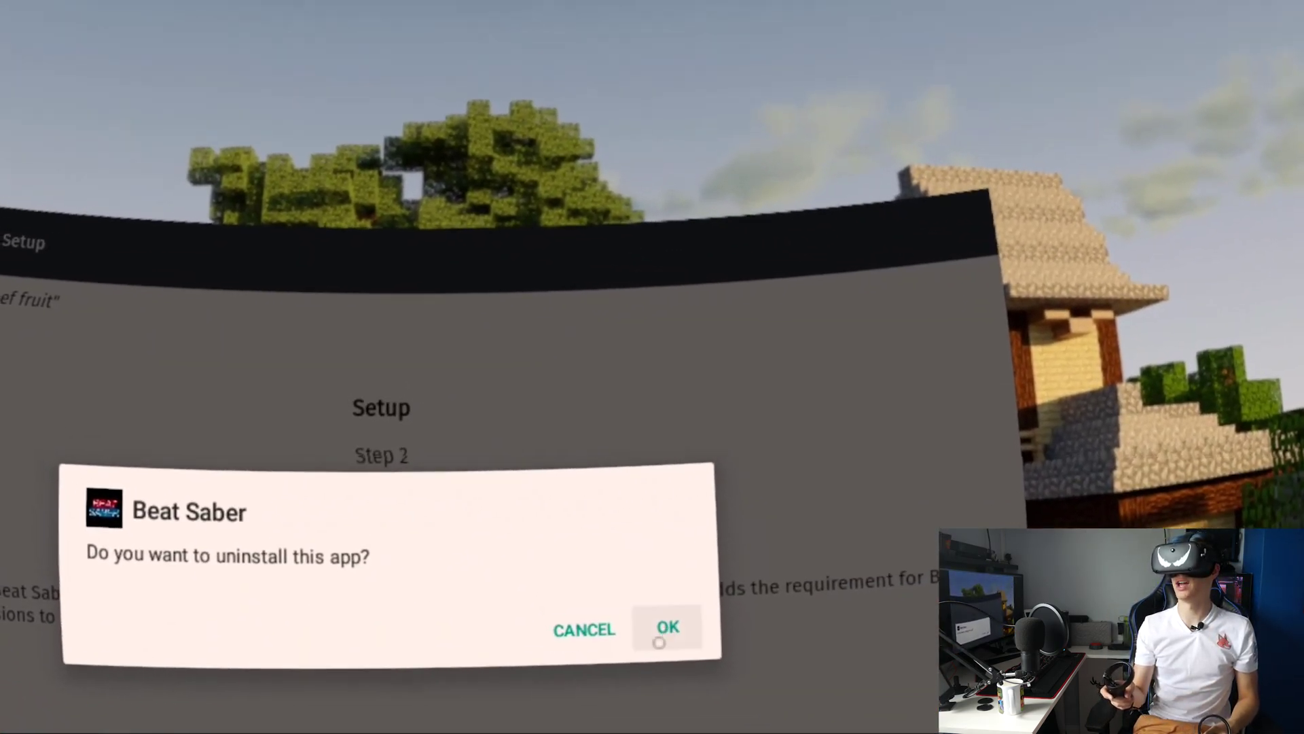
# - Confirm uninstalling the original Beat Saber with OK
pyautogui.click(659, 642)
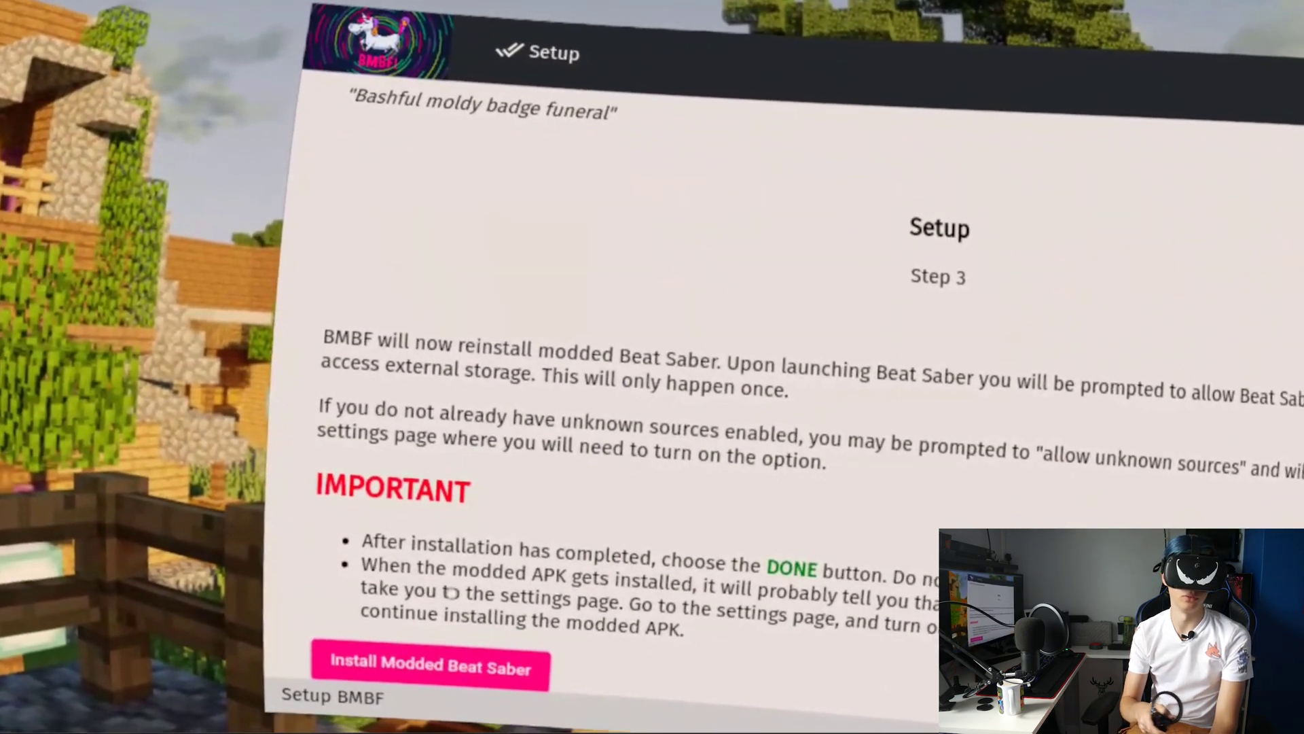
# - Install the modded Beat Saber, approving the Android install prompt
pyautogui.click(419, 688)
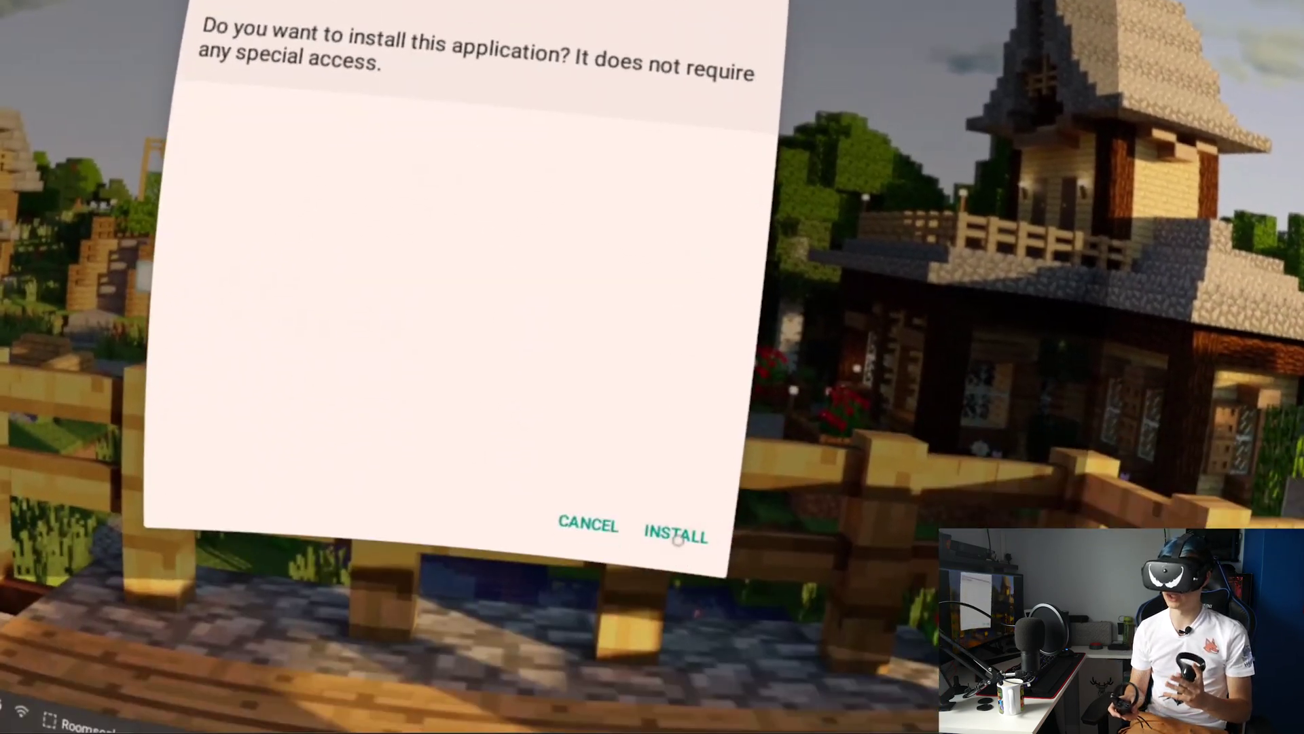
pyautogui.click(676, 536)
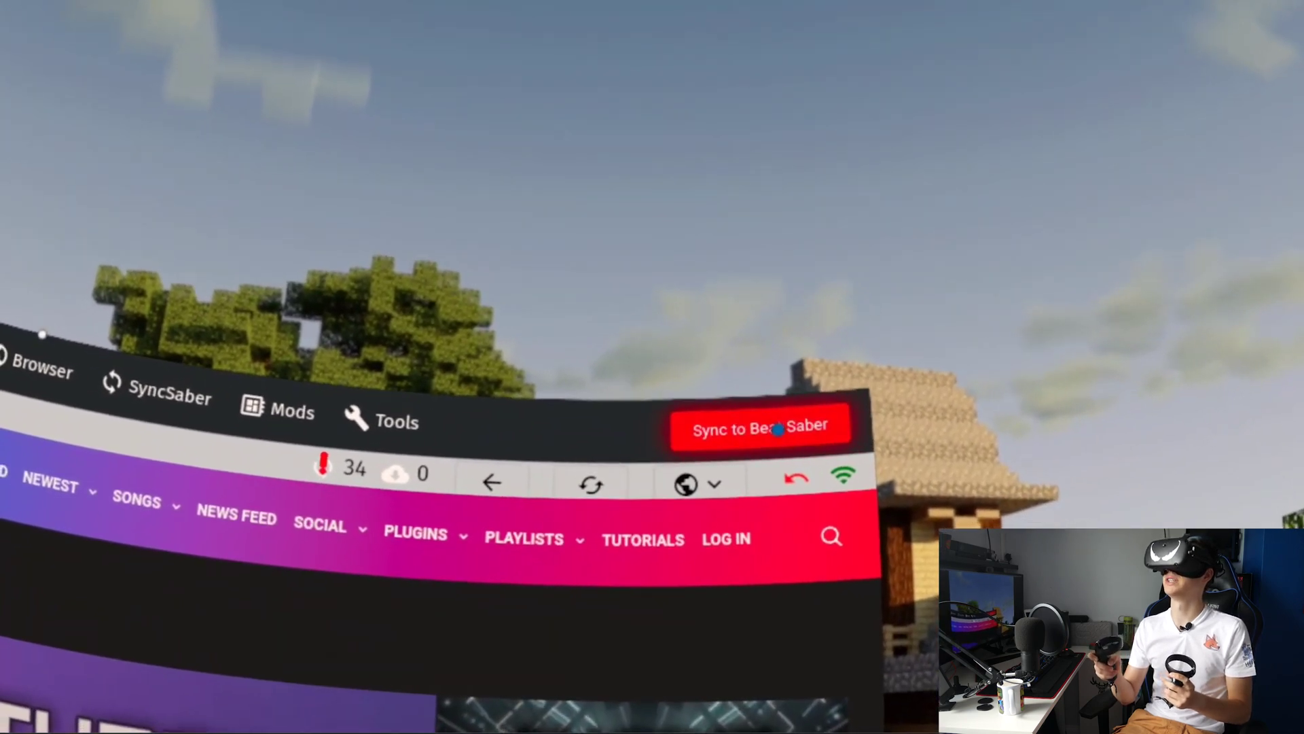
# - Sync the mod config to Beat Saber, then start the modded game
pyautogui.click(778, 429)
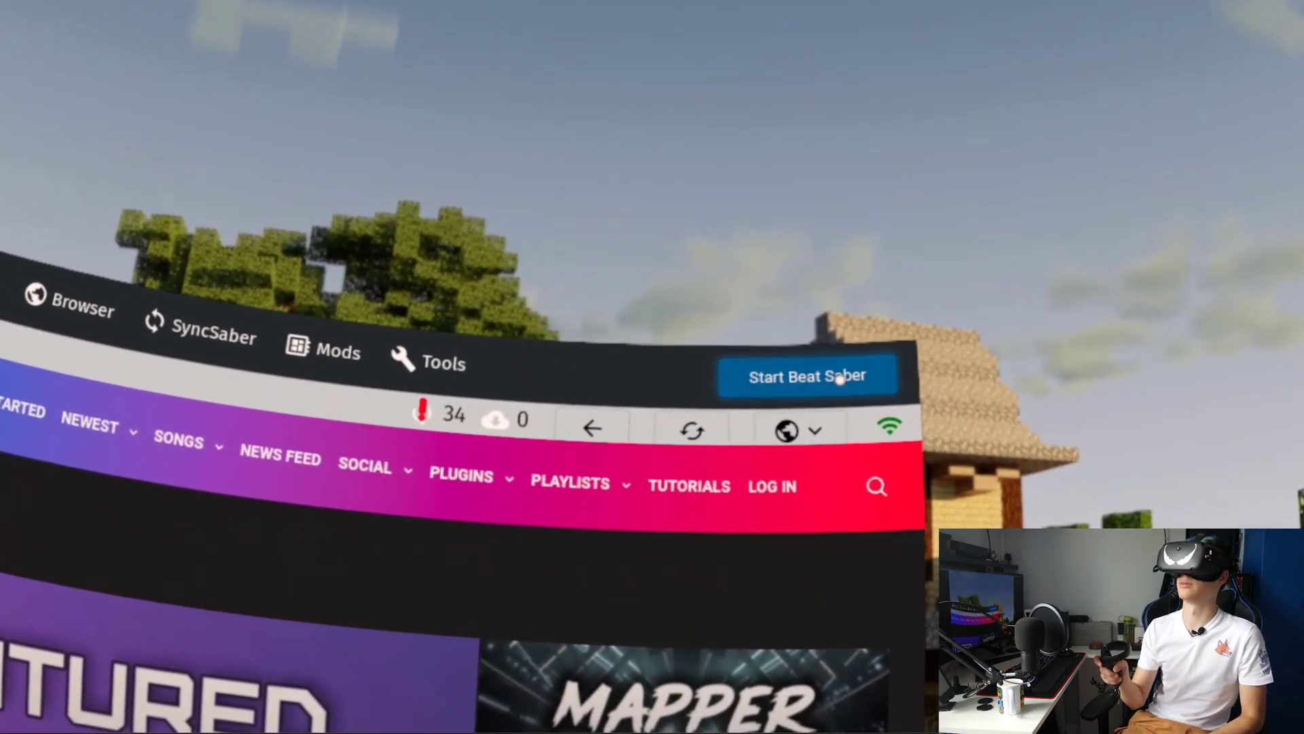
pyautogui.click(860, 362)
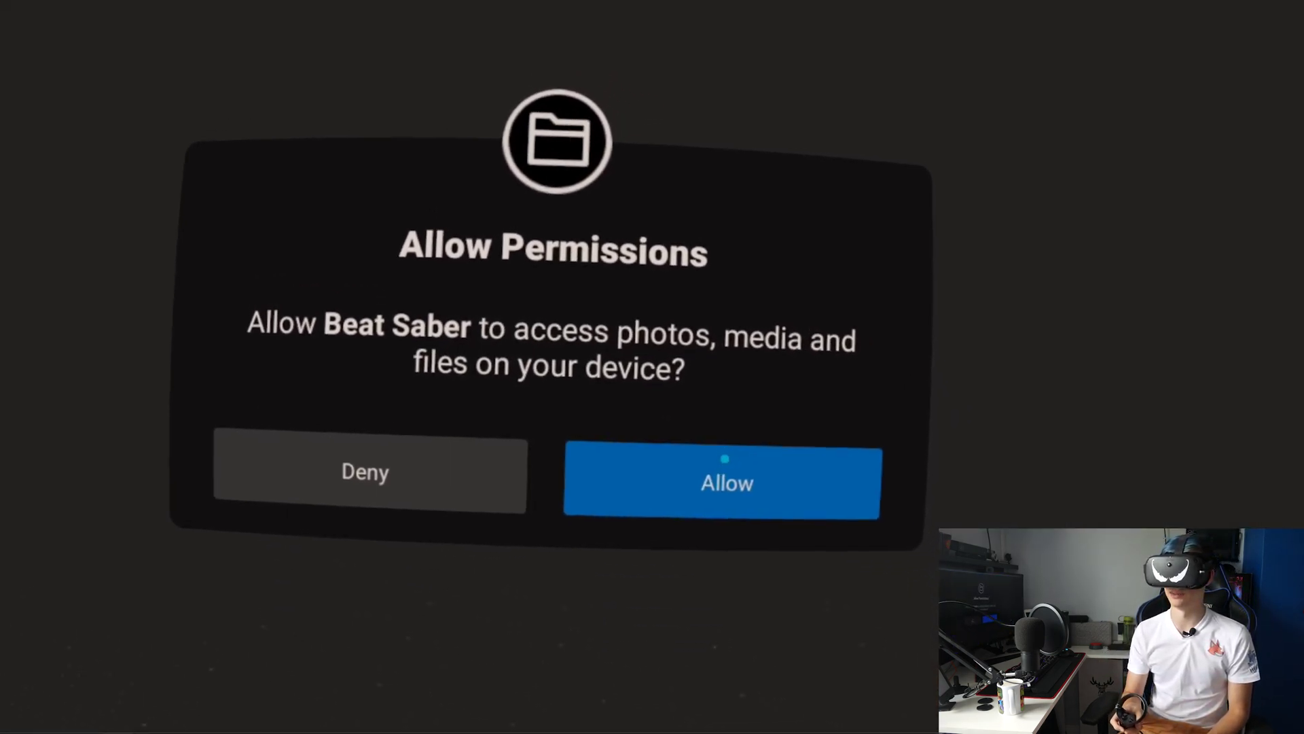
# - Grant file access, accept the safety warning, skip the tutorial and open the custom songs pack in Solo
pyautogui.click(720, 460)
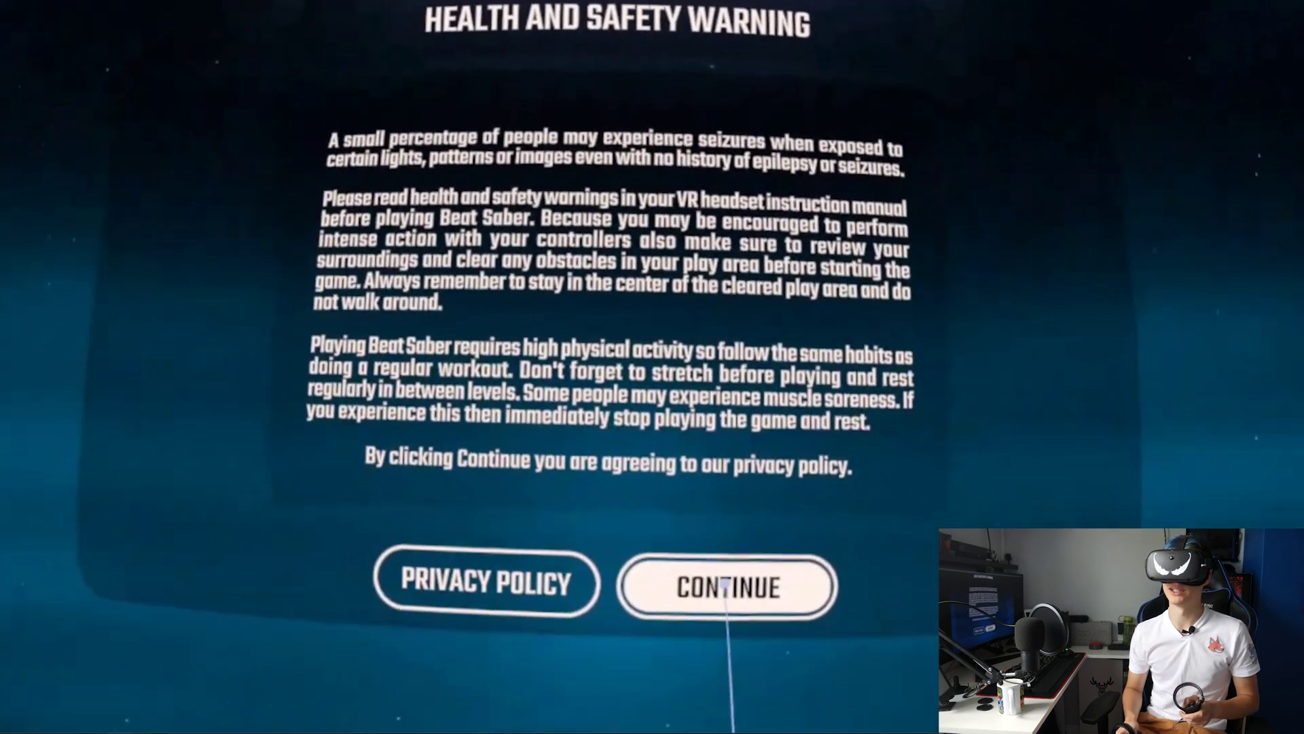
pyautogui.click(726, 583)
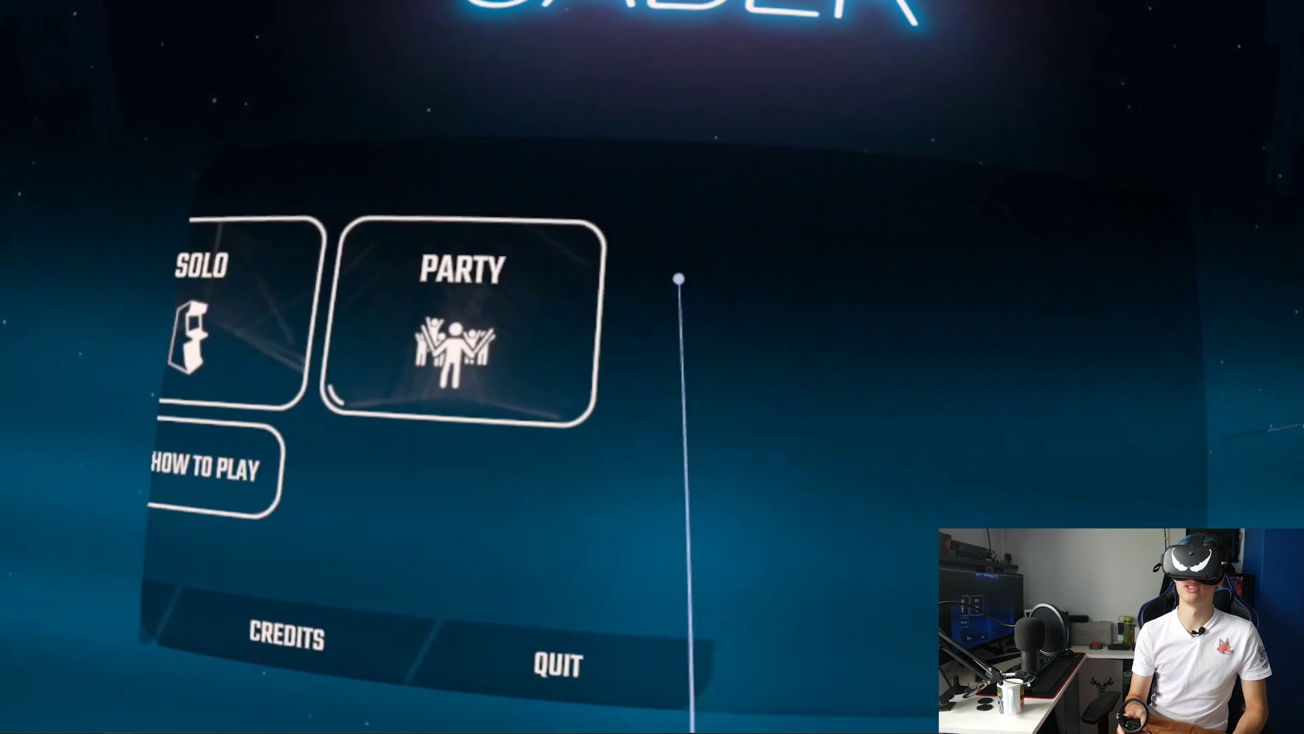
pyautogui.click(233, 292)
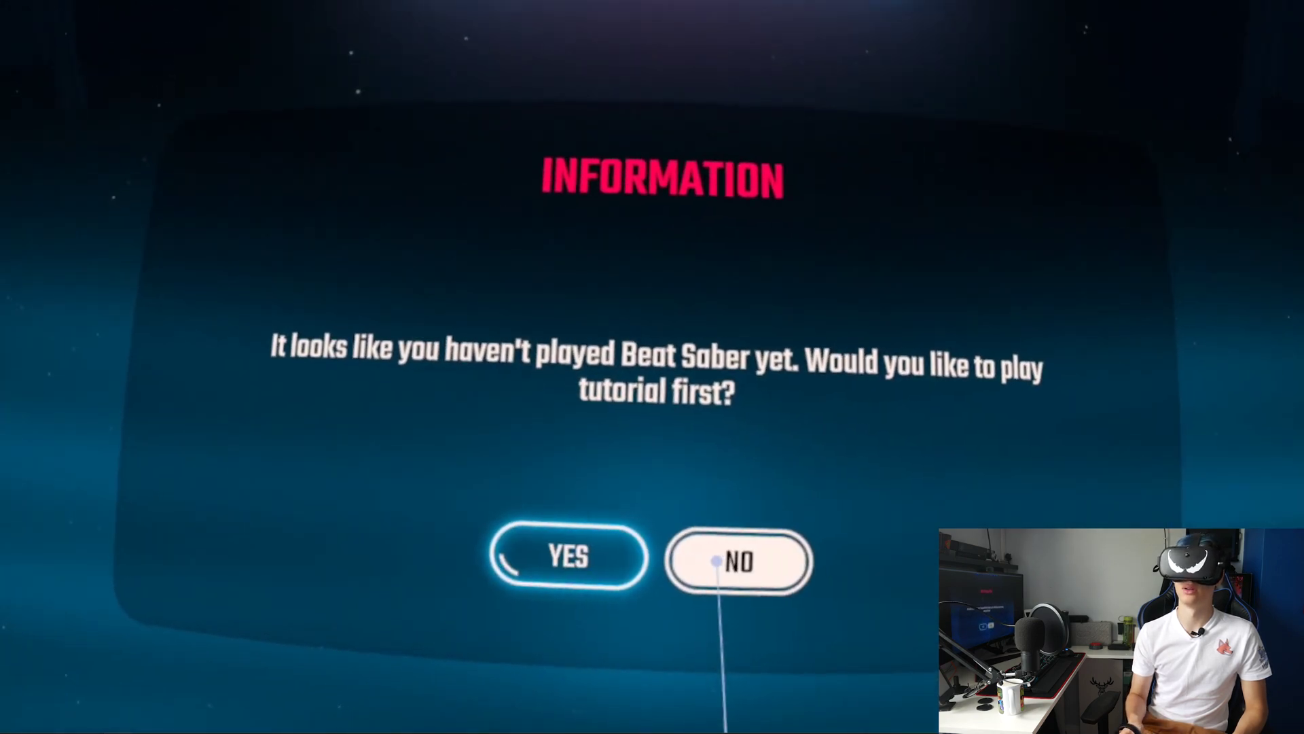
pyautogui.click(722, 561)
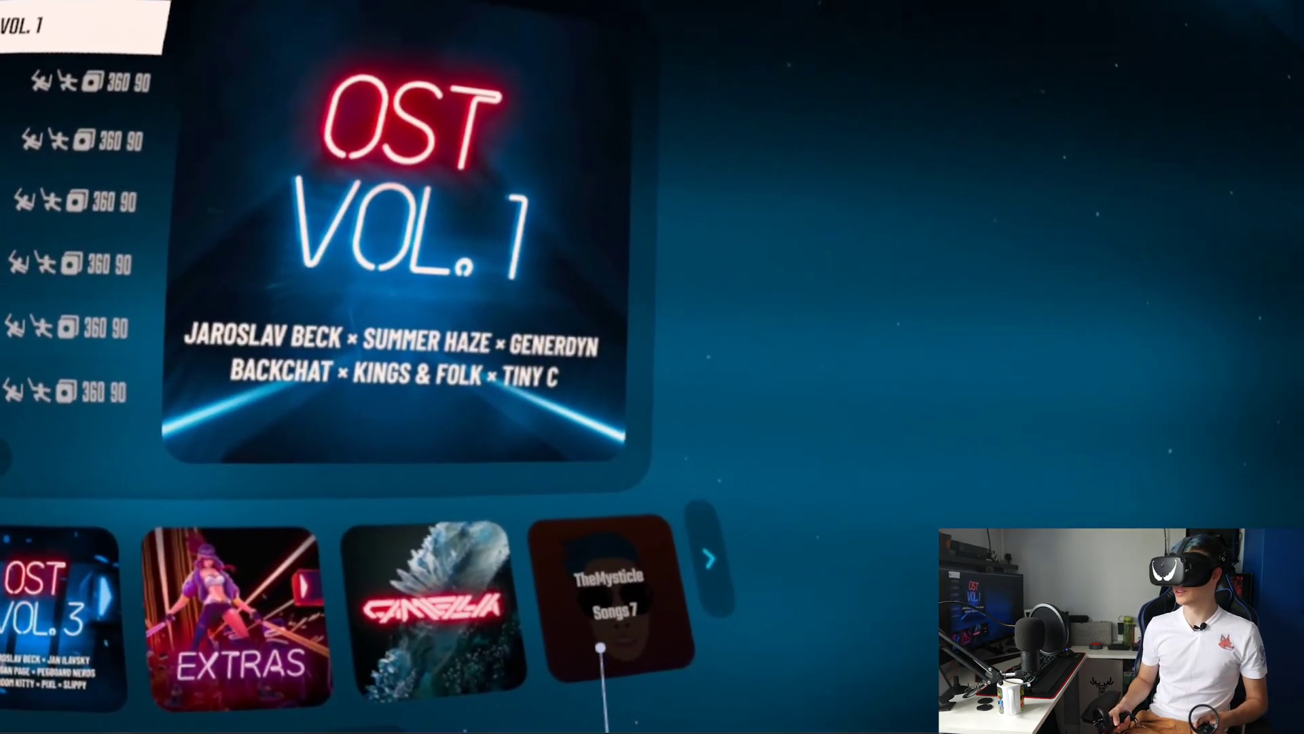
pyautogui.click(600, 647)
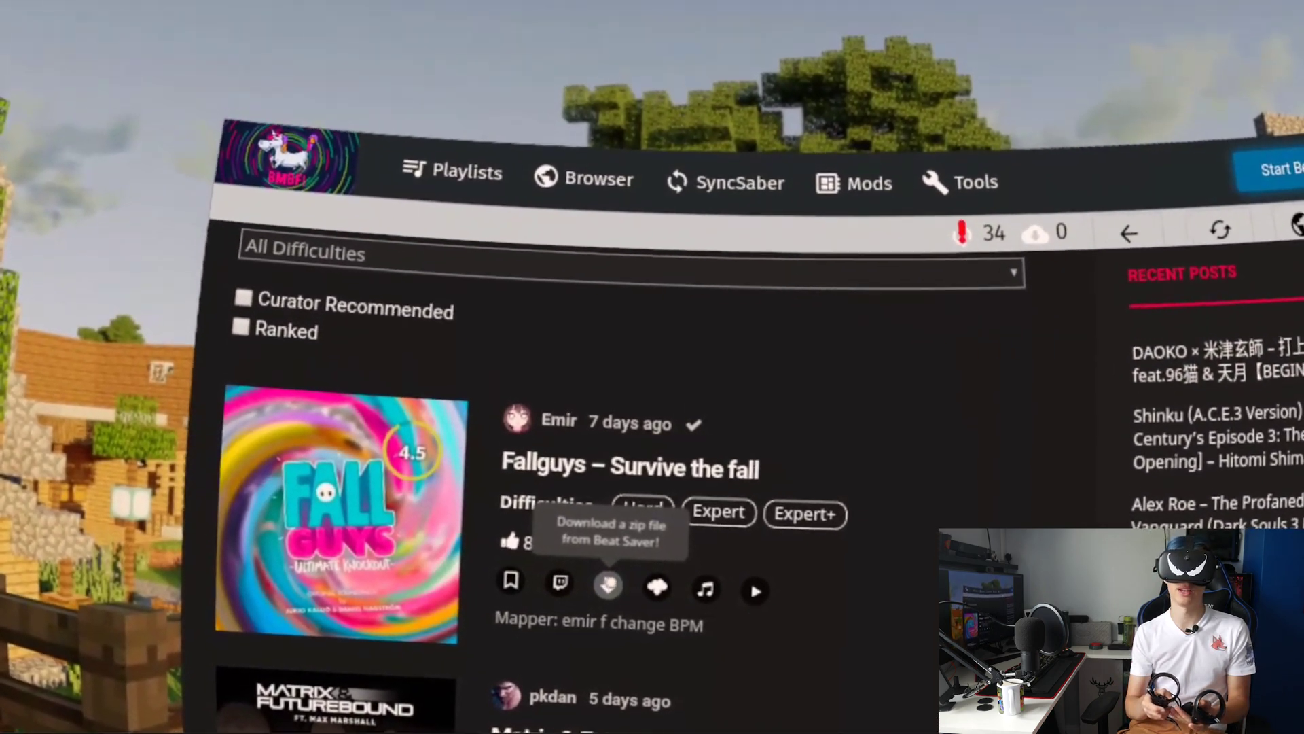
# - Download Fallguys – Survive the fall, THE BADDEST and J-Hope – Airplane from the BeastSaber listing
pyautogui.click(608, 584)
pyautogui.scroll(-3, 815, 510)
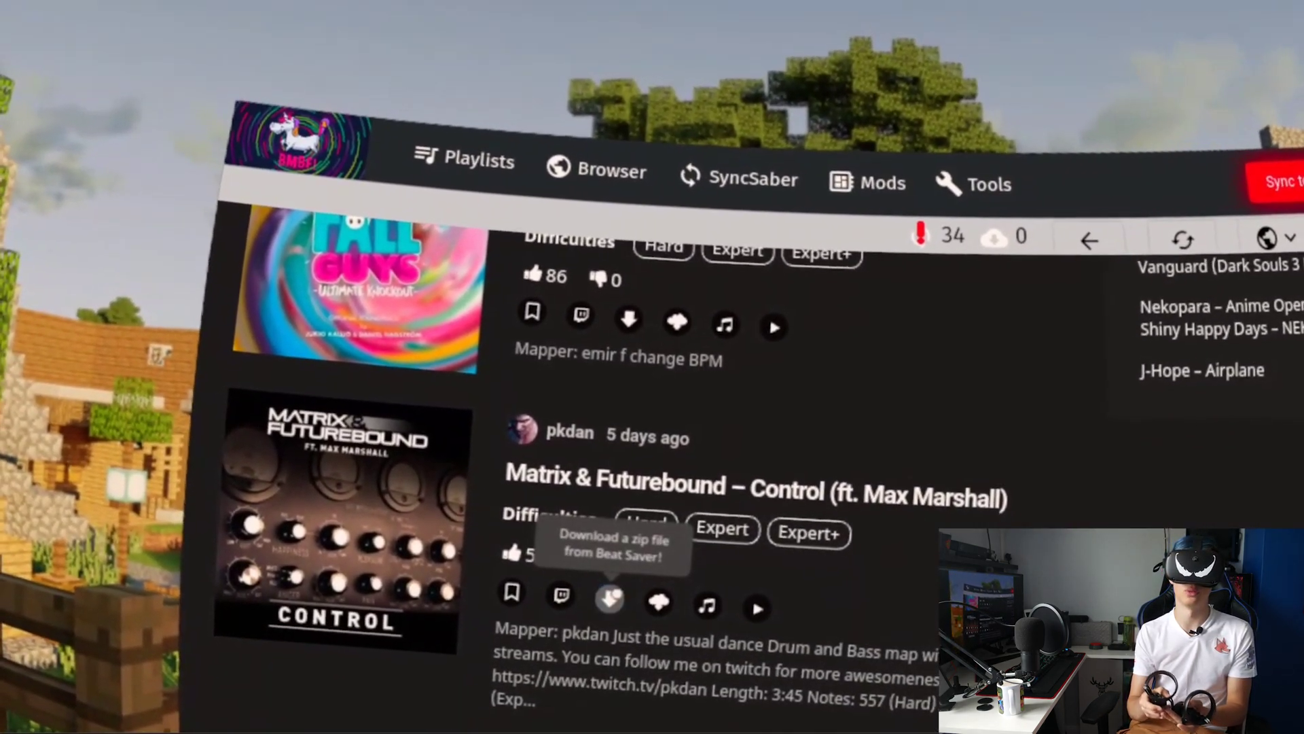
pyautogui.scroll(-5, 610, 597)
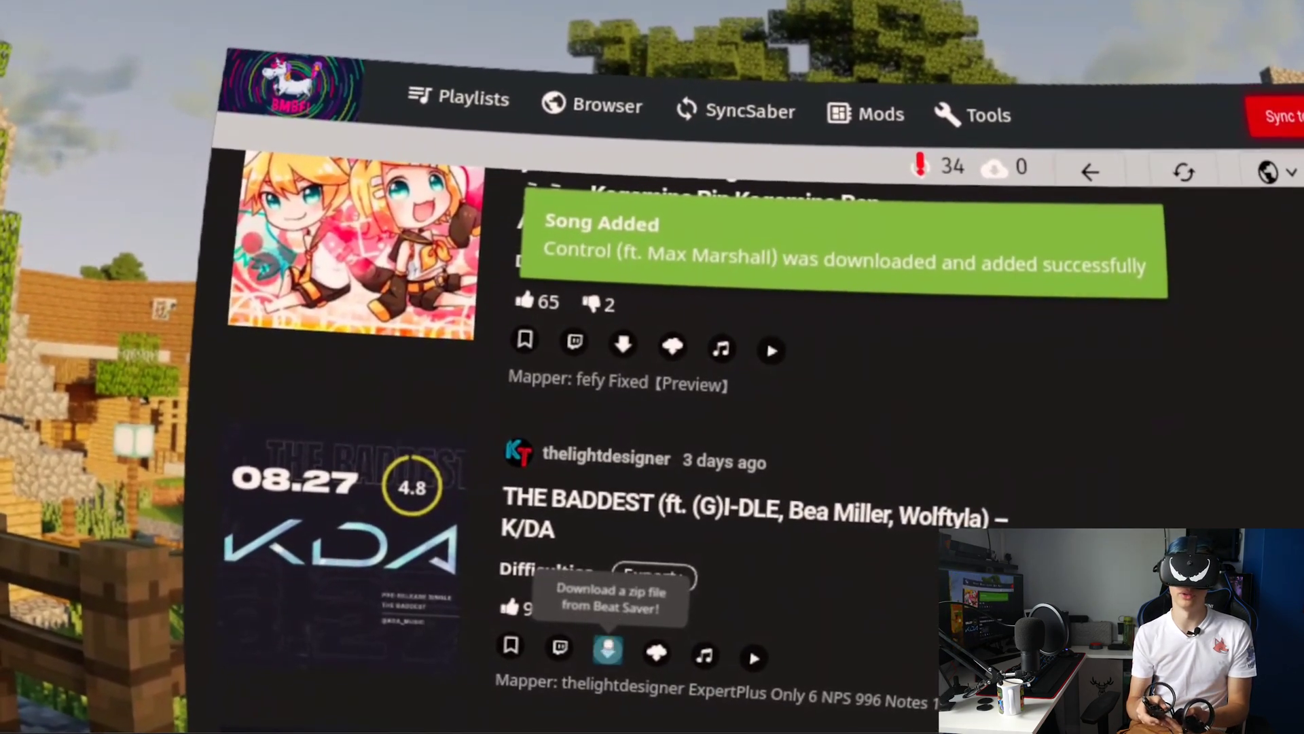
pyautogui.click(608, 649)
pyautogui.scroll(-3, 608, 649)
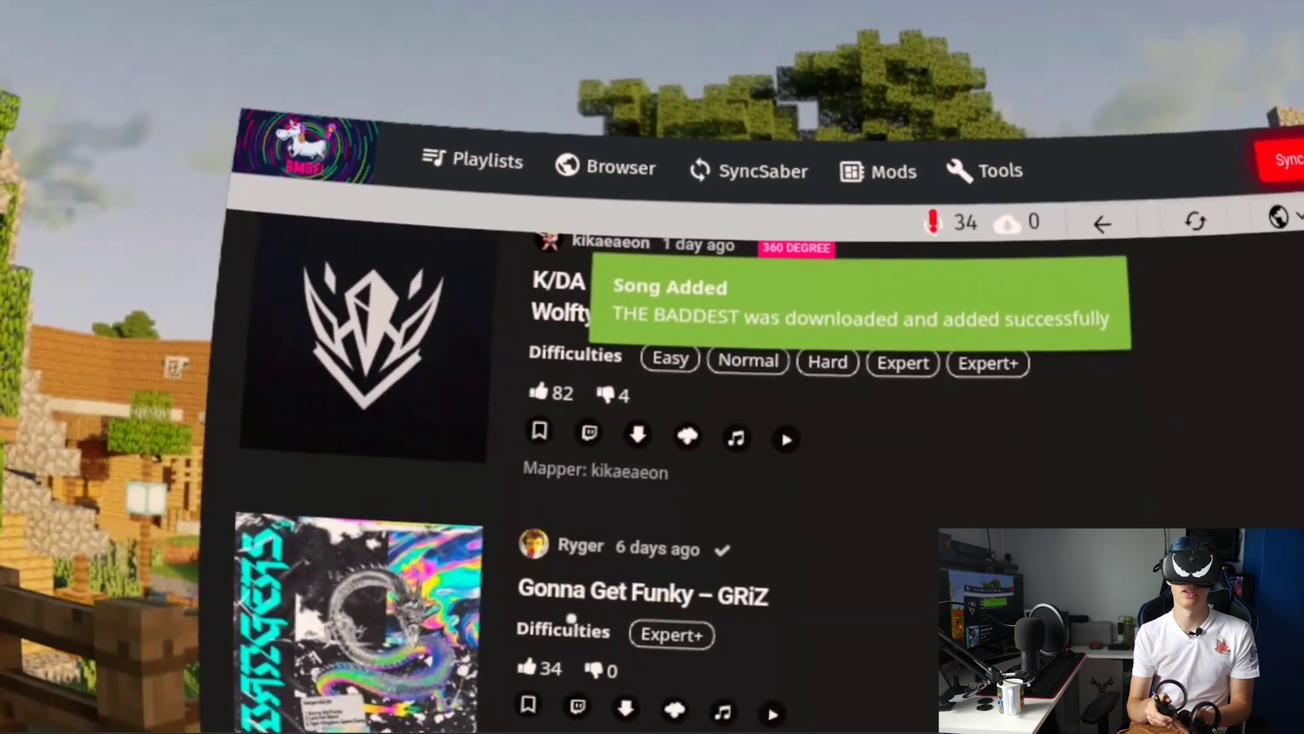
pyautogui.scroll(-3, 632, 667)
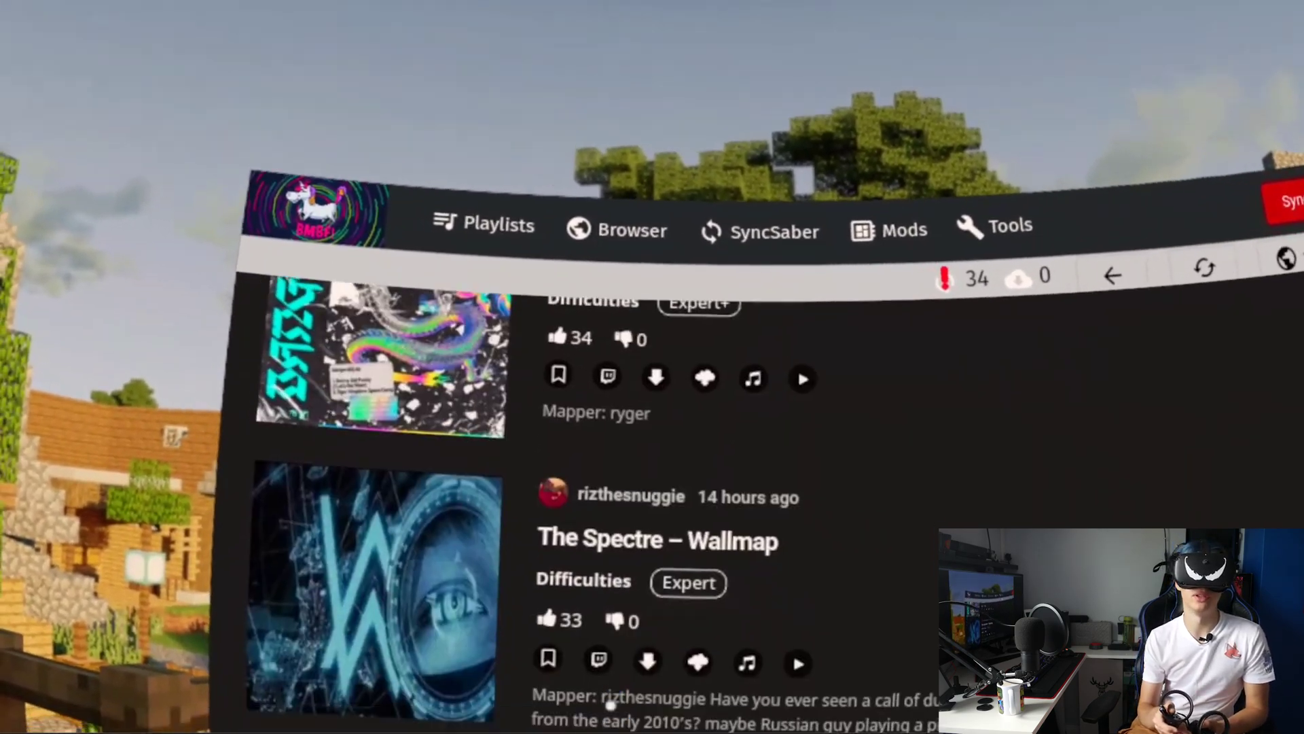
pyautogui.scroll(-3, 608, 710)
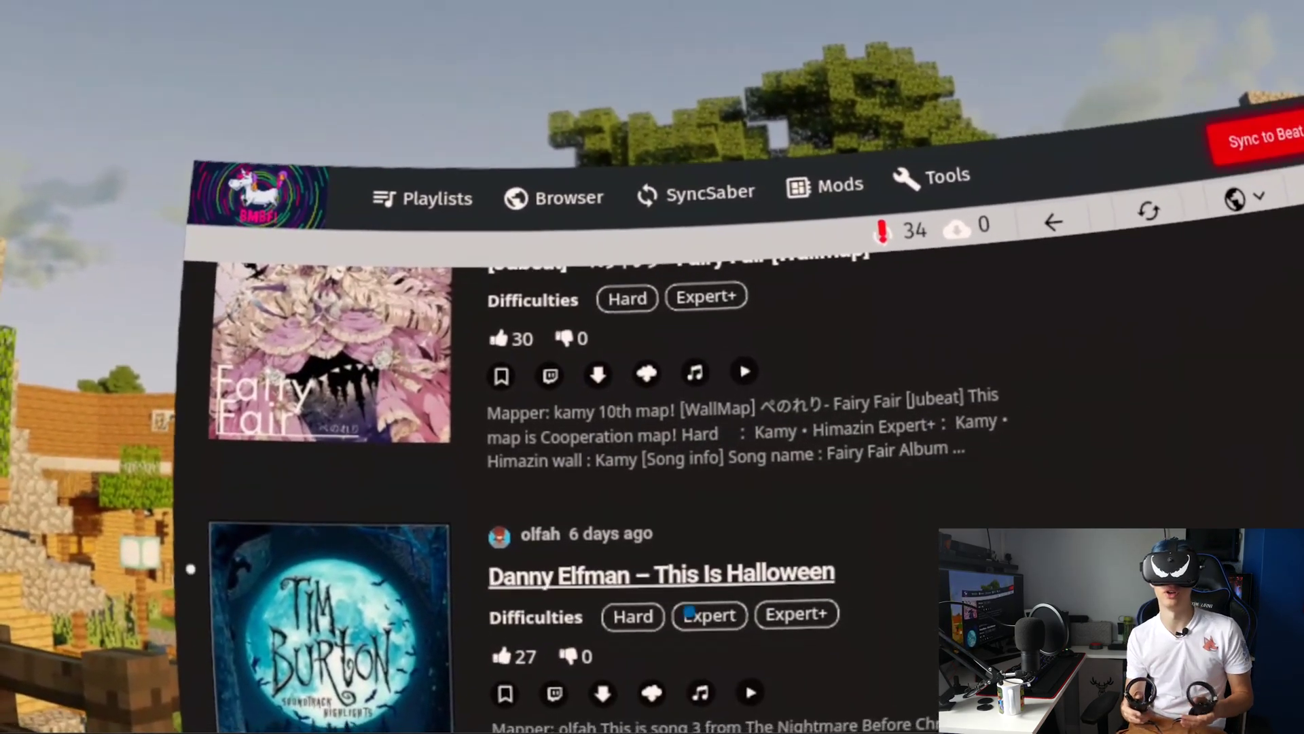
pyautogui.scroll(-5, 841, 672)
pyautogui.scroll(-5, 844, 672)
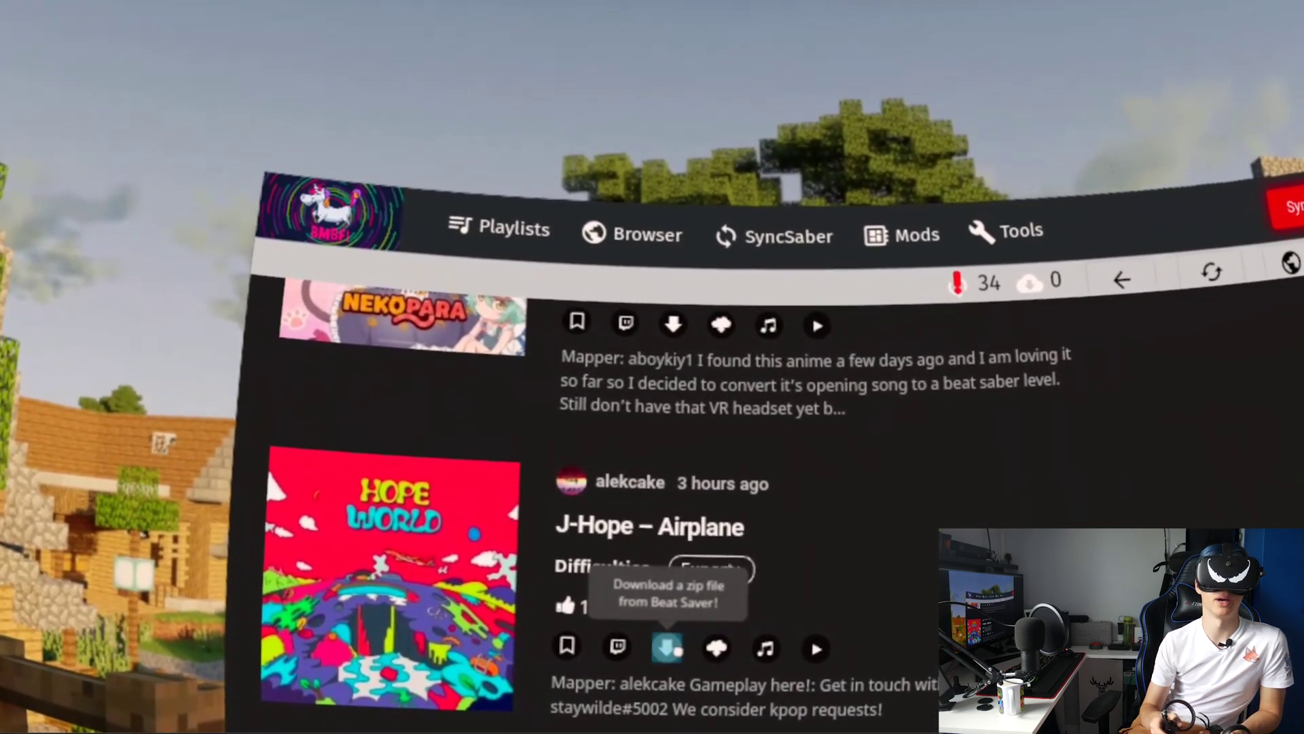
pyautogui.click(668, 645)
pyautogui.scroll(3, 816, 612)
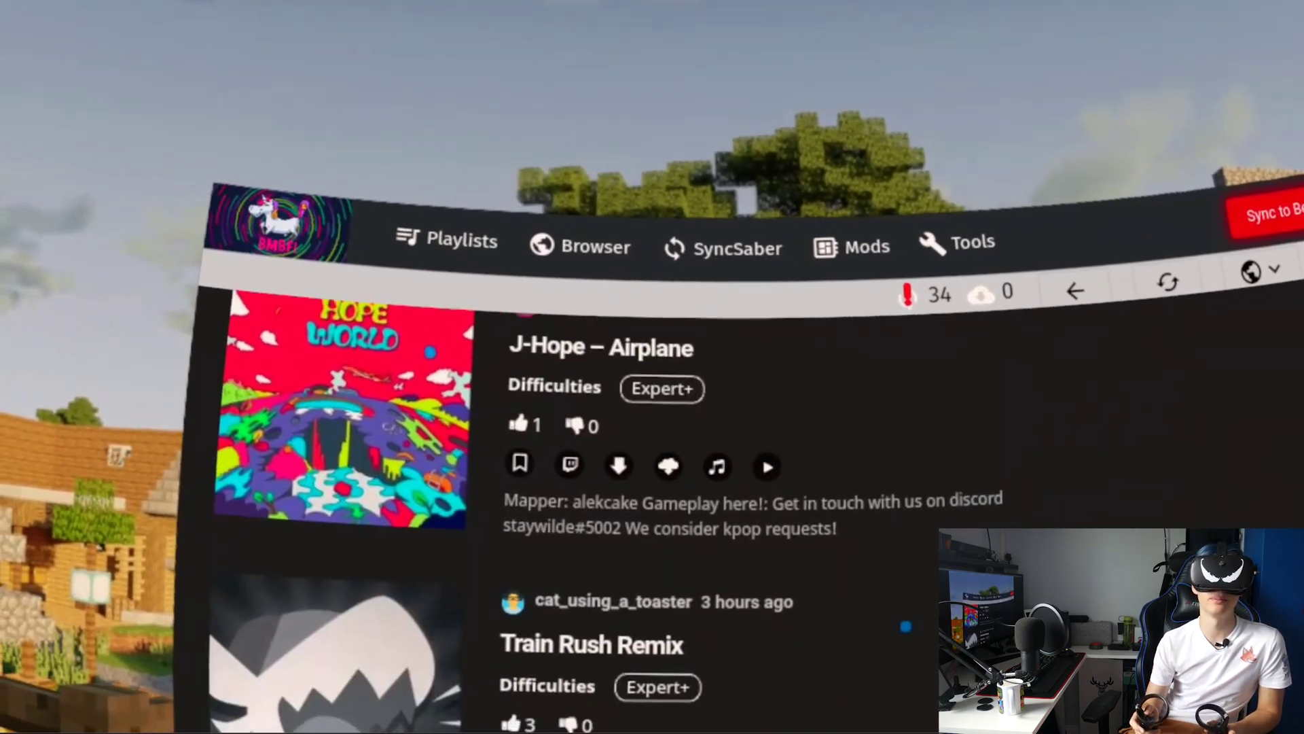
pyautogui.scroll(-5, 815, 612)
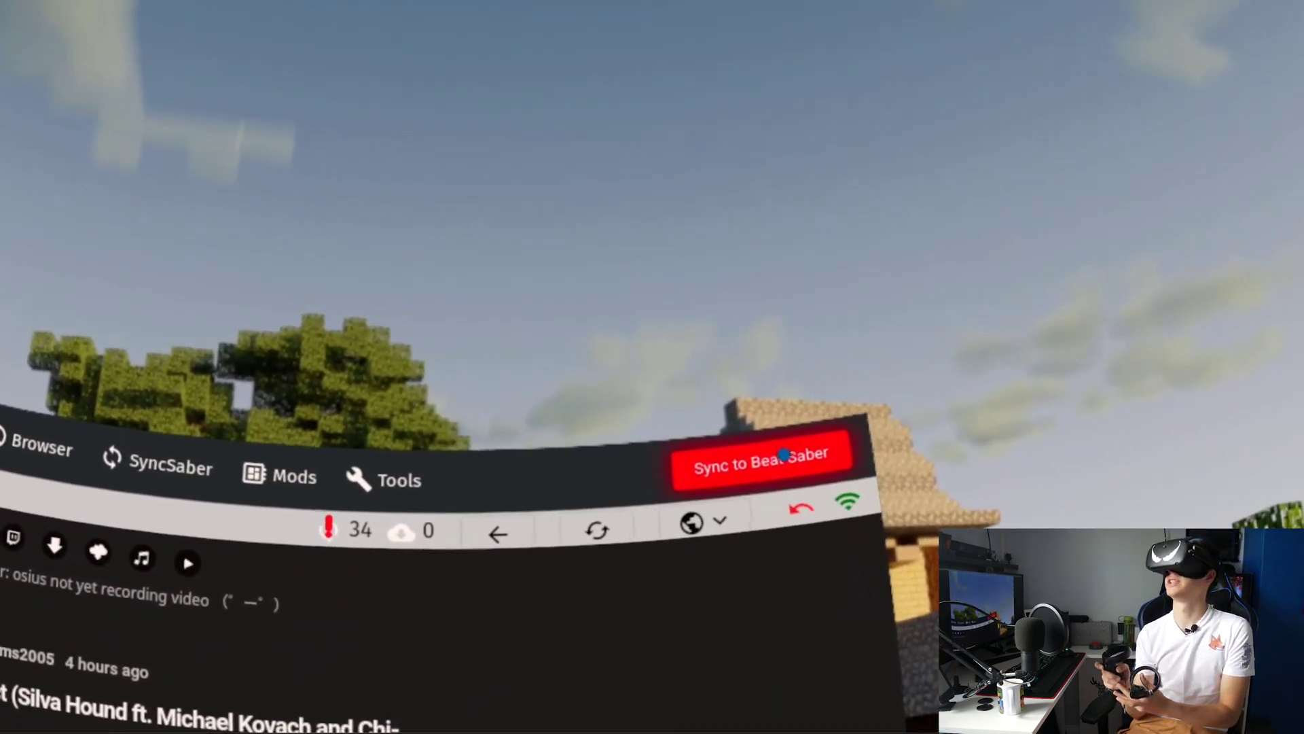
# - Sync the downloaded songs to Beat Saber and check they appear in the custom songs playlist
pyautogui.click(785, 454)
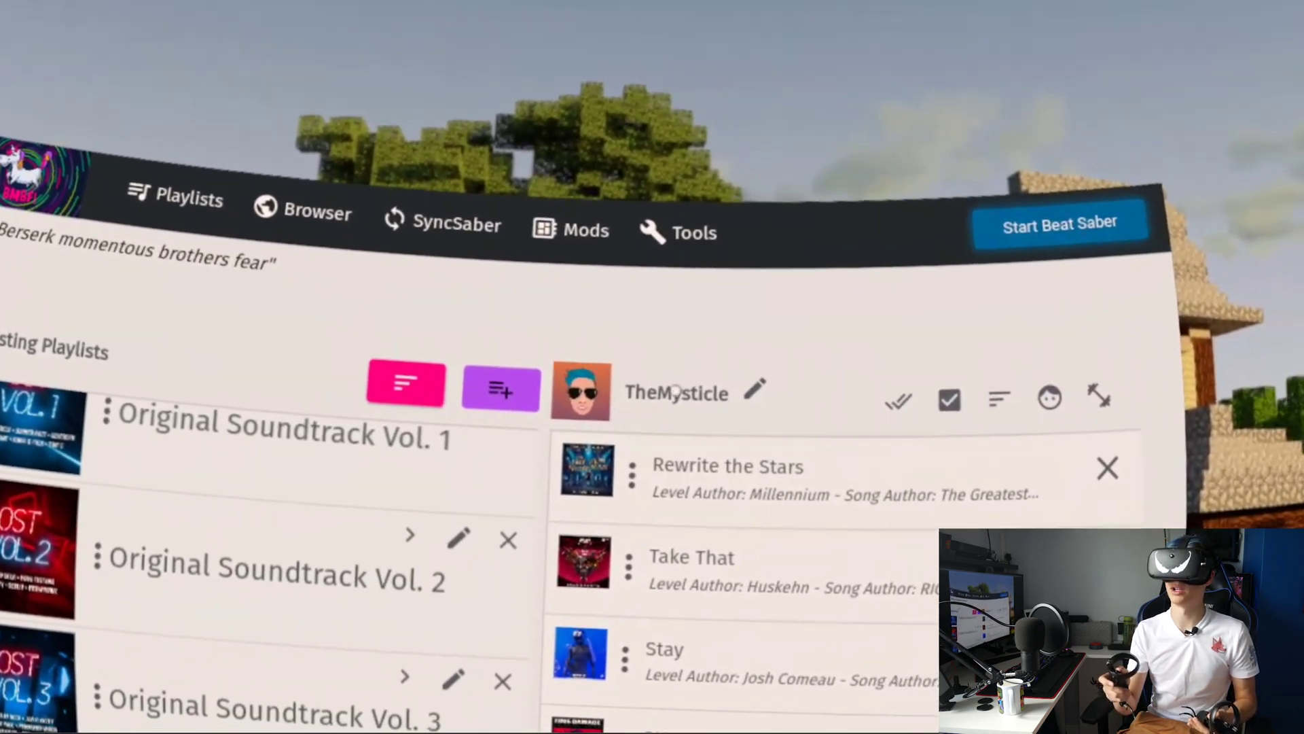
pyautogui.scroll(-6, 272, 564)
pyautogui.scroll(7, 646, 582)
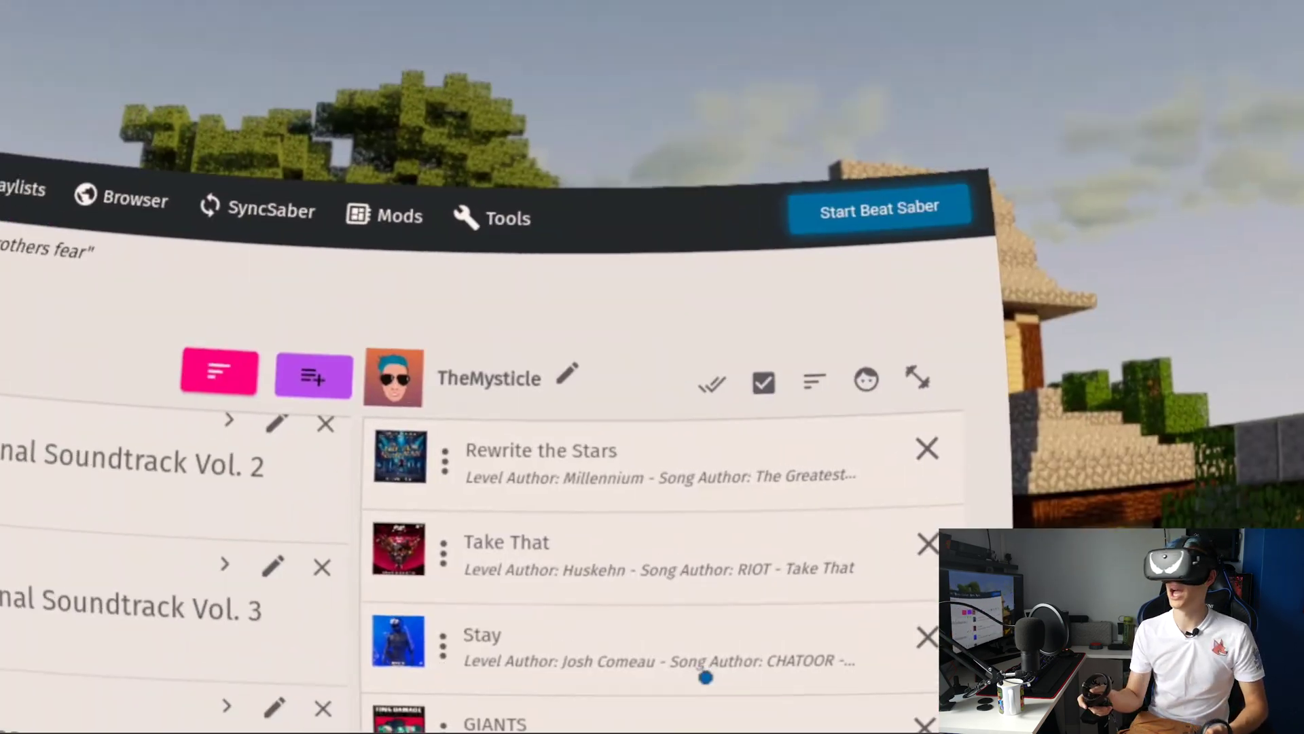
pyautogui.scroll(-8, 706, 677)
pyautogui.scroll(5, 795, 632)
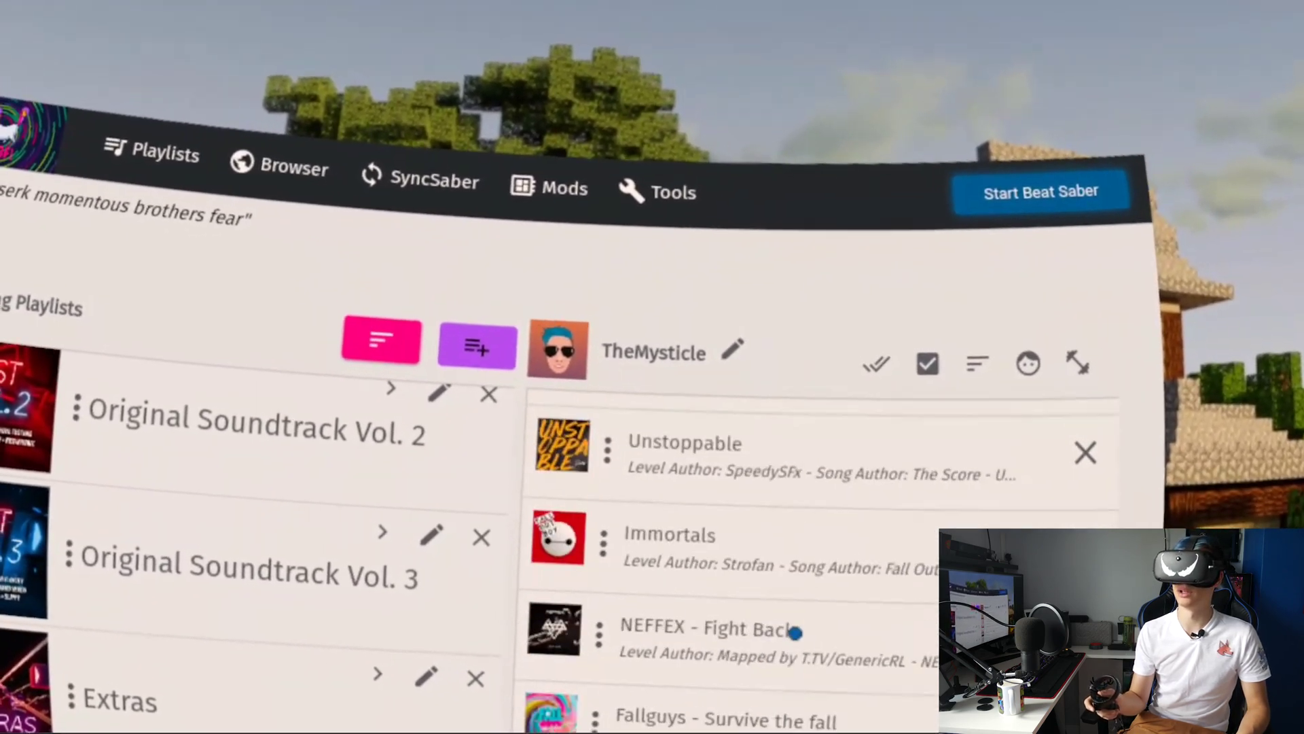
pyautogui.scroll(3, 795, 632)
pyautogui.scroll(-8, 824, 617)
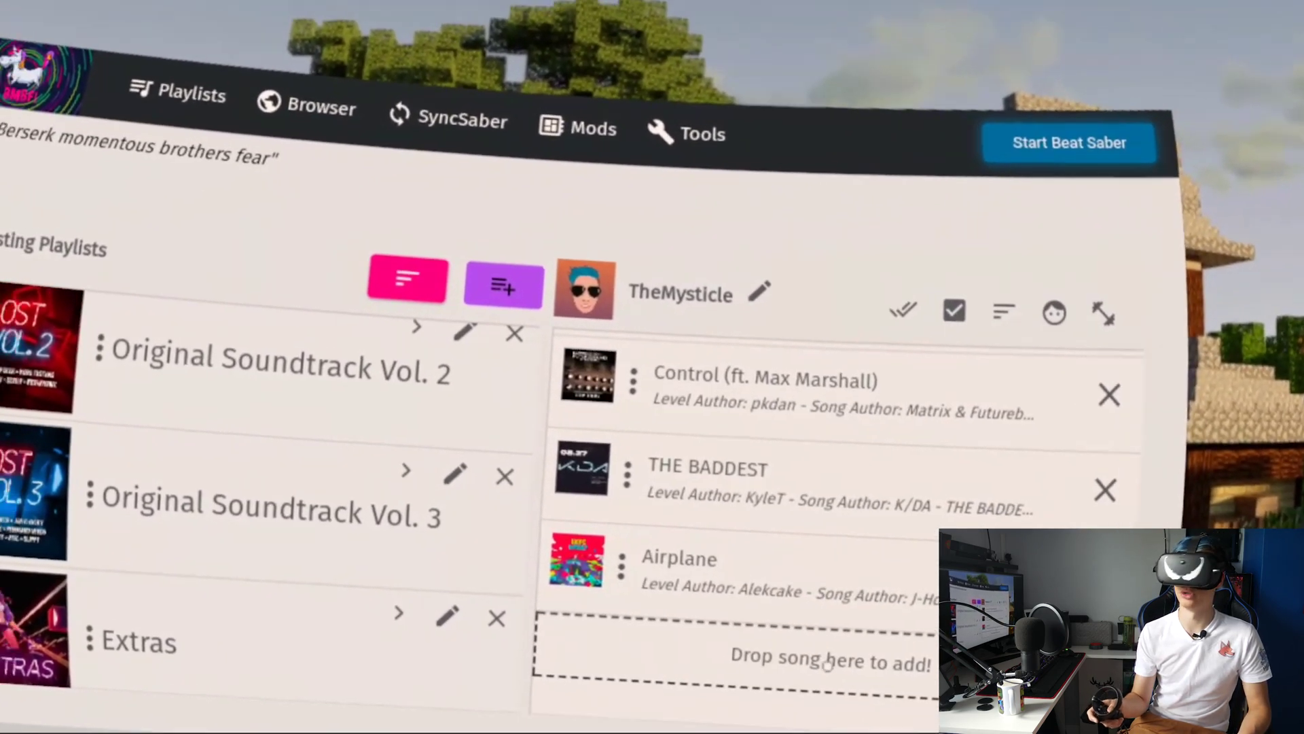
pyautogui.scroll(-5, 642, 642)
pyautogui.scroll(8, 1087, 469)
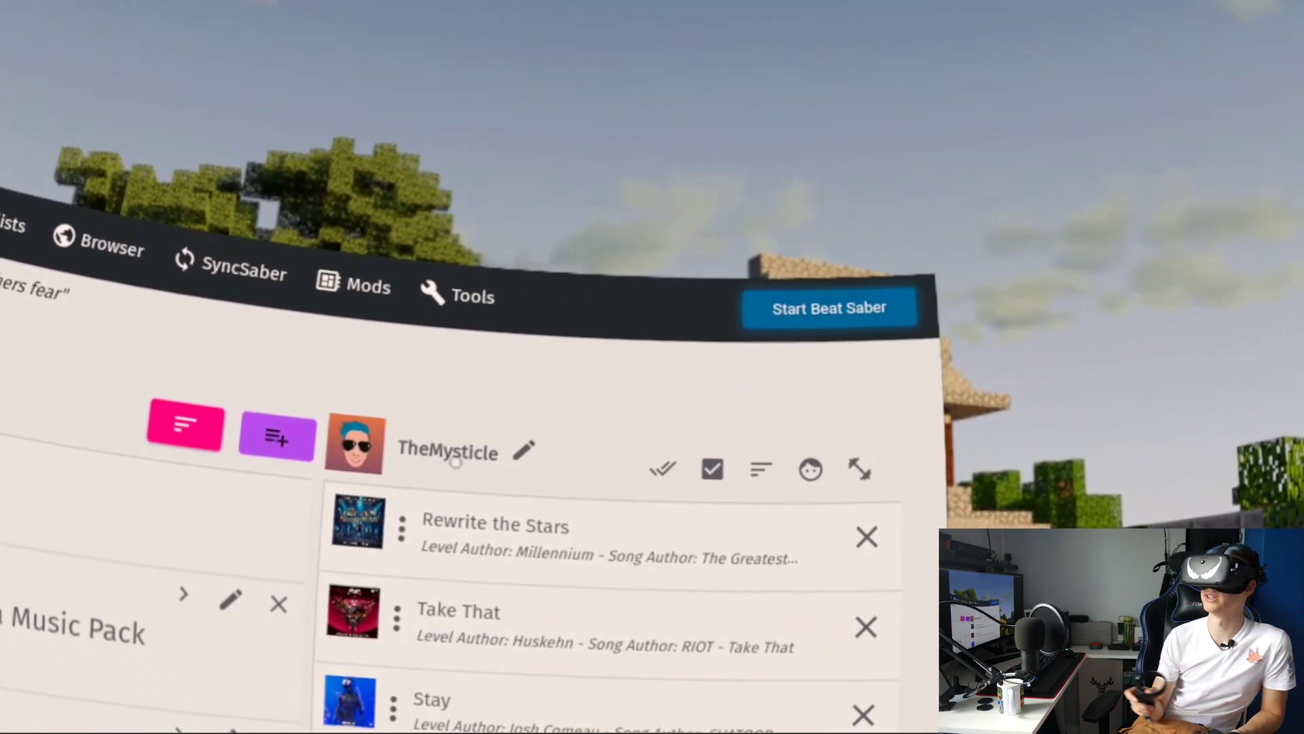
pyautogui.scroll(3, 585, 632)
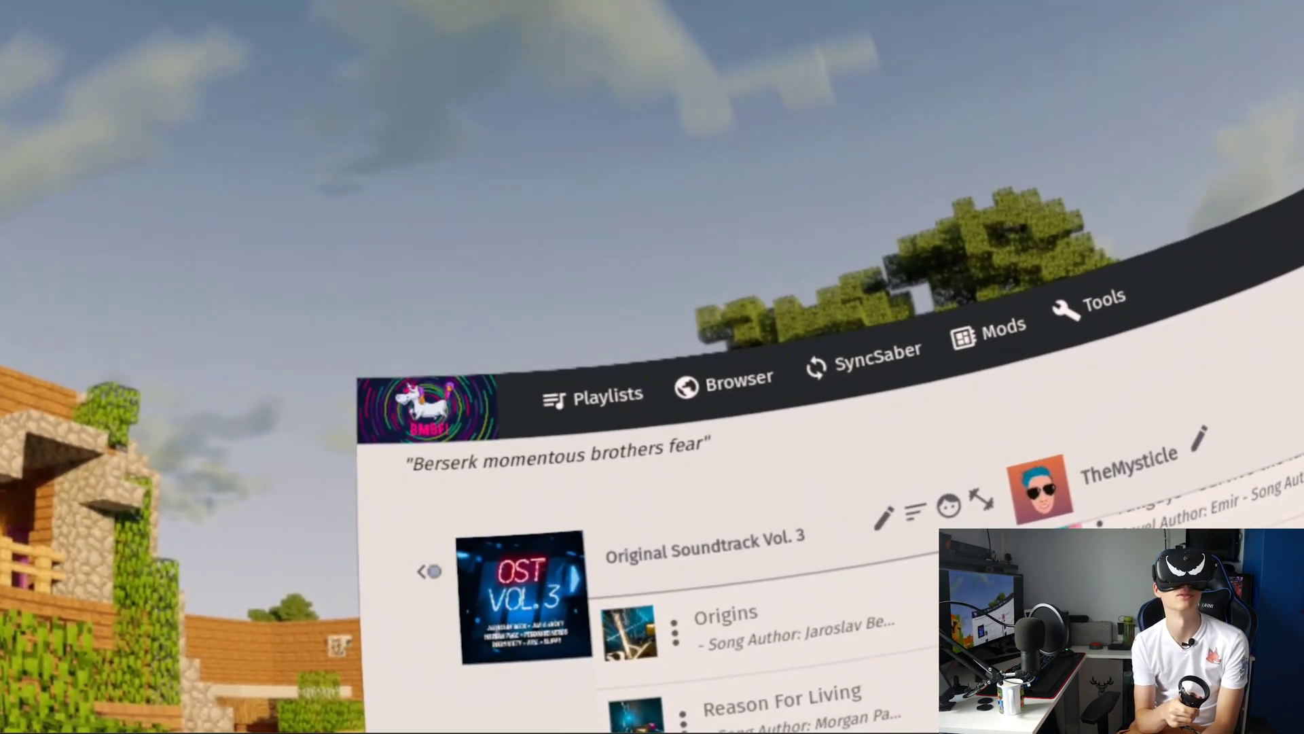
pyautogui.scroll(-5, 642, 652)
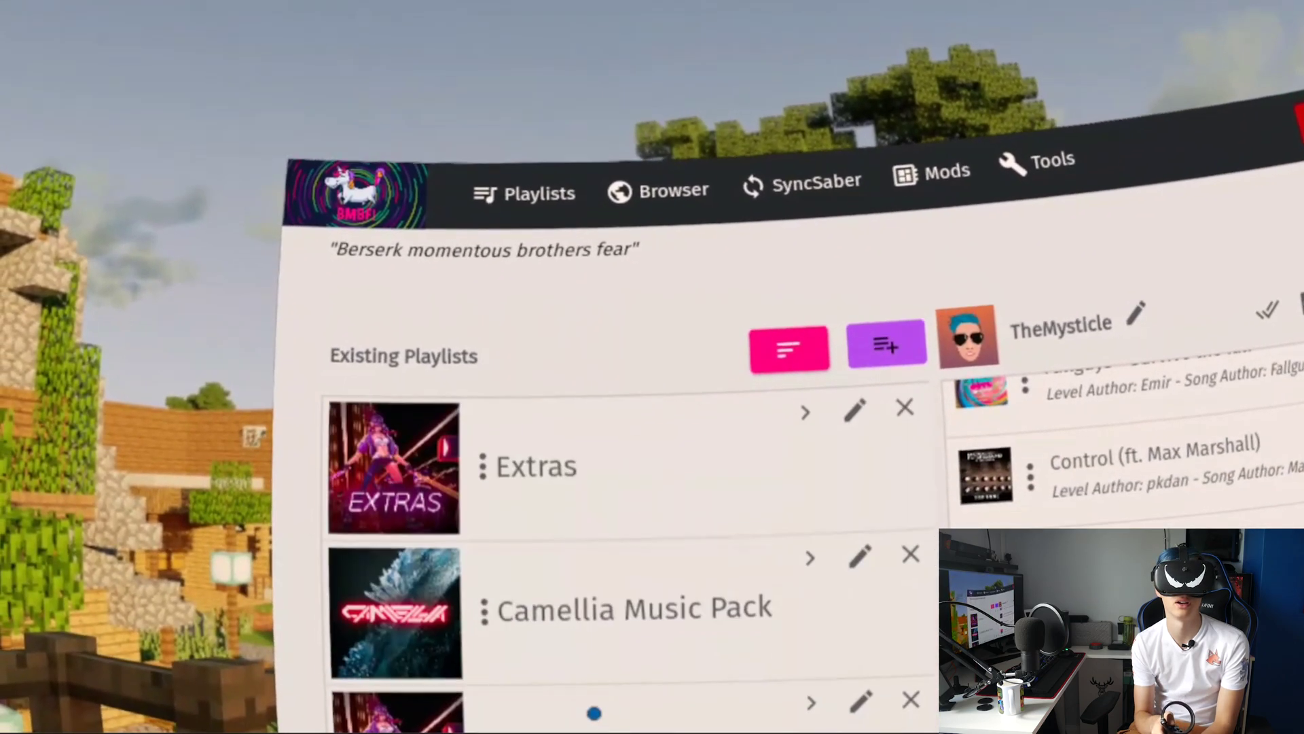
# - Open and close the Extras playlist, then sync the playlist changes to Beat Saber again
pyautogui.click(792, 416)
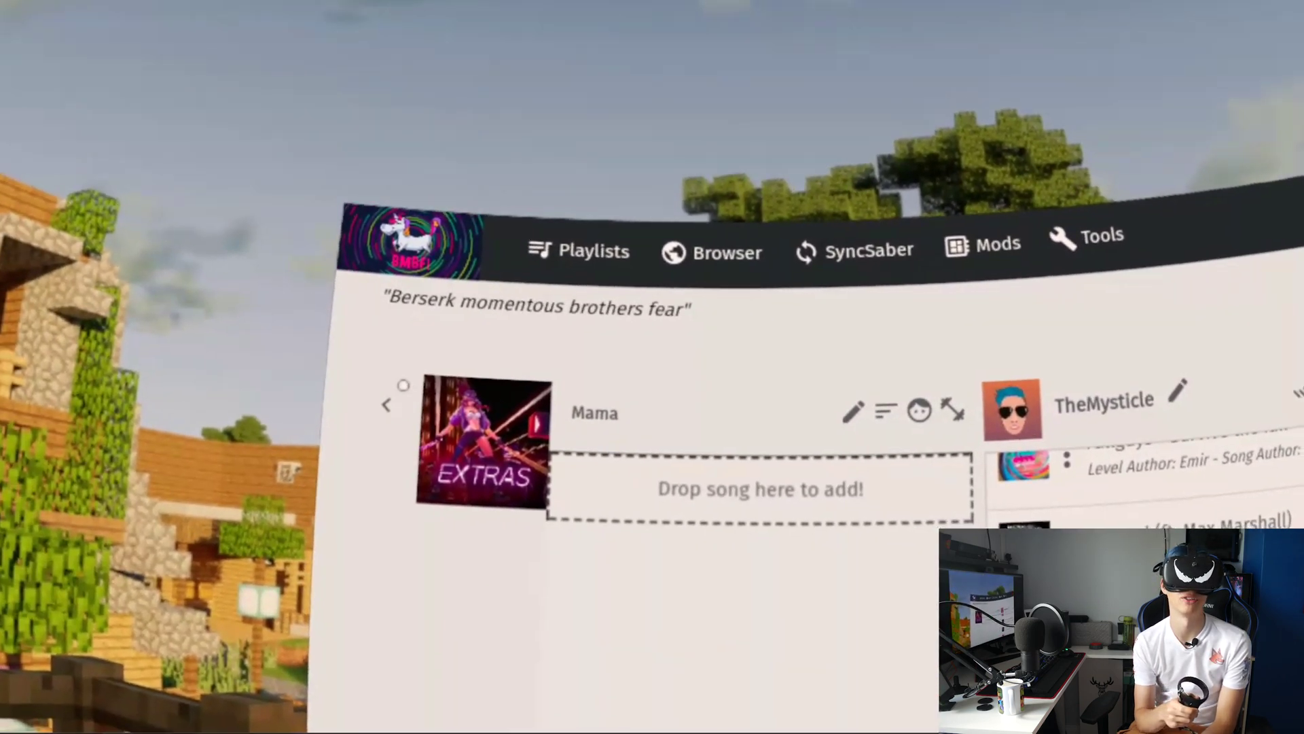
pyautogui.click(376, 406)
pyautogui.scroll(-5, 577, 645)
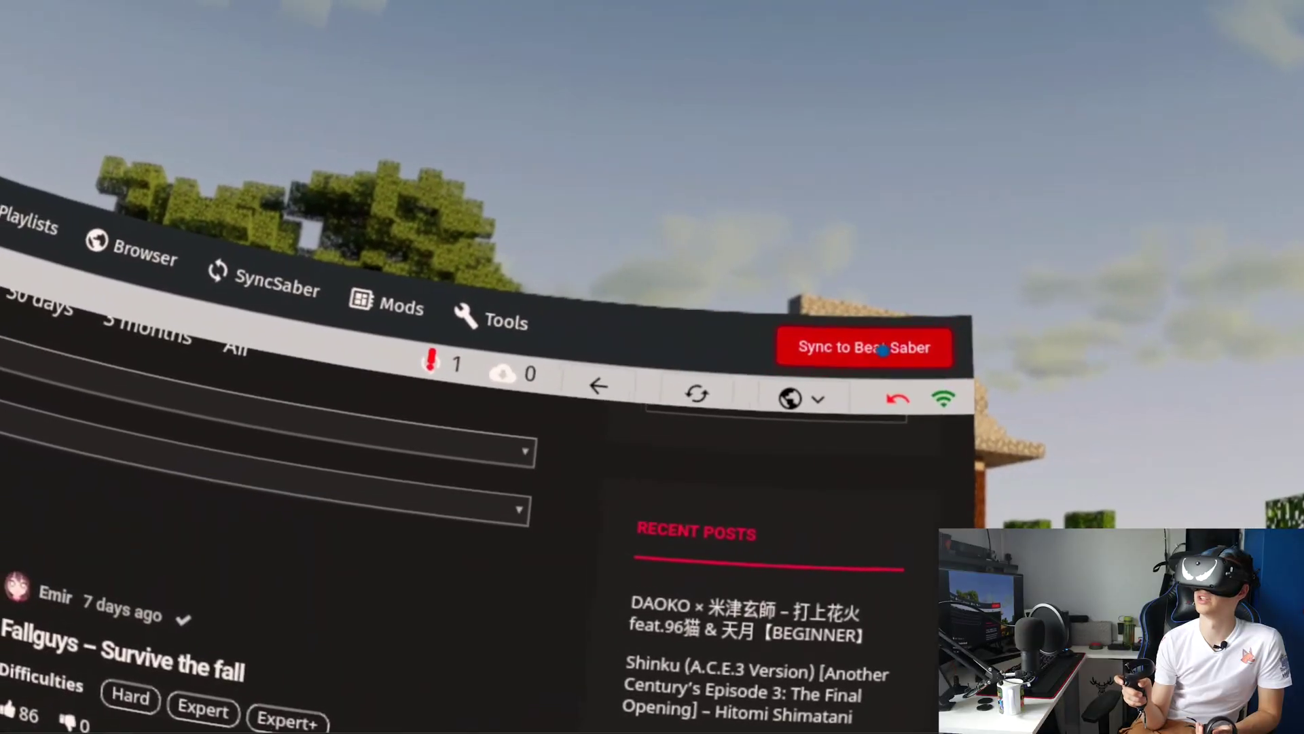
pyautogui.click(883, 350)
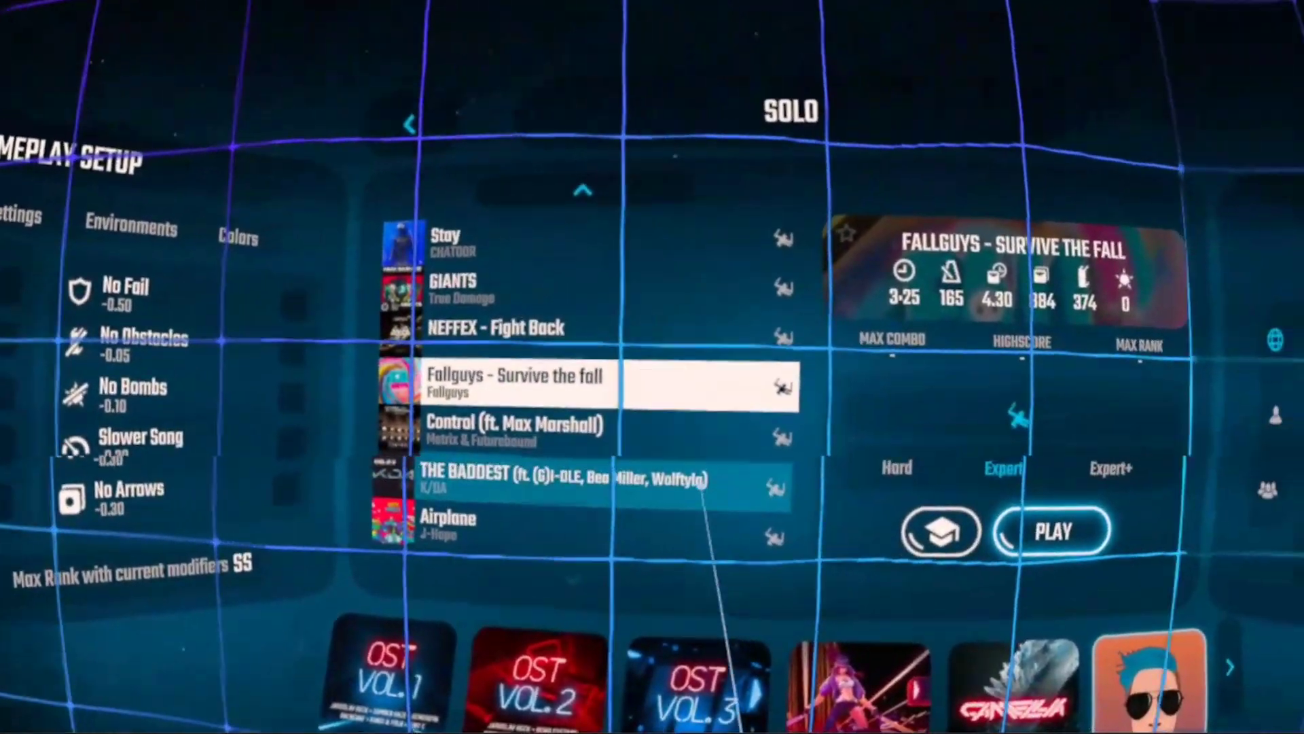
# - Select the Airplane track in Beat Saber's Solo custom songs list
pyautogui.click(679, 667)
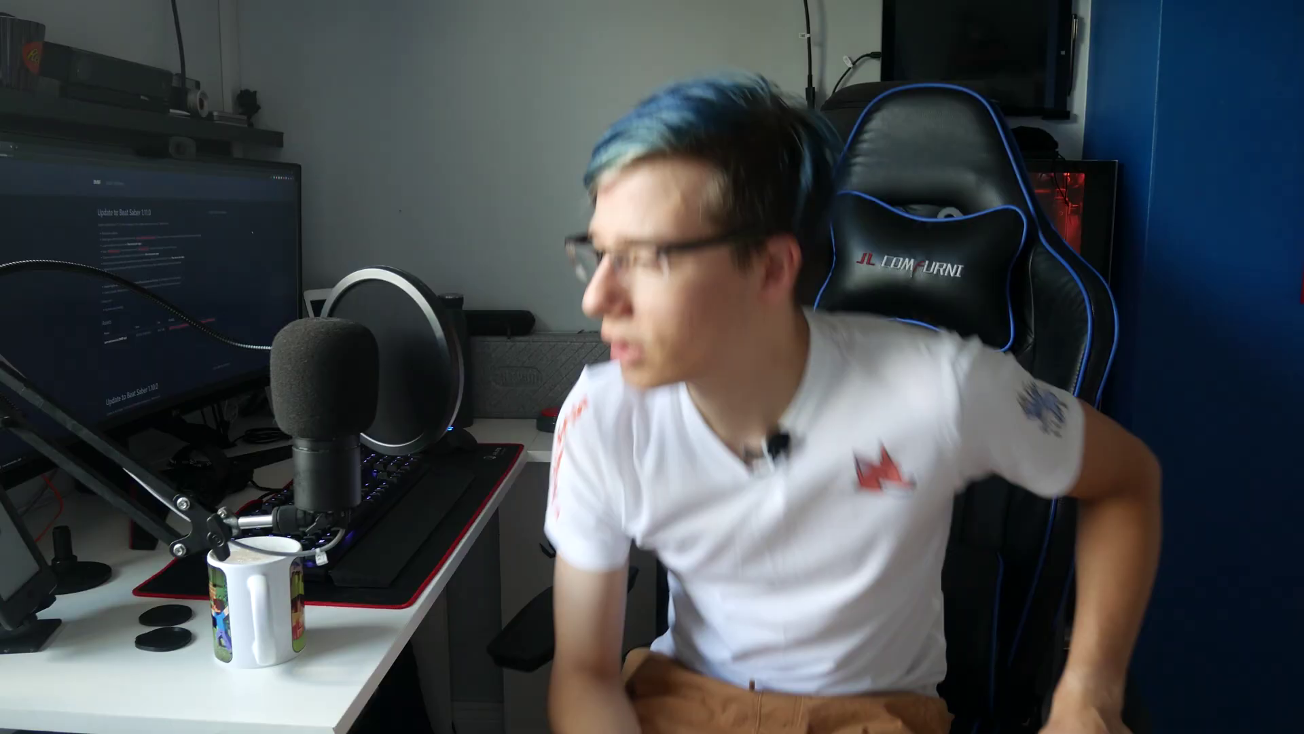